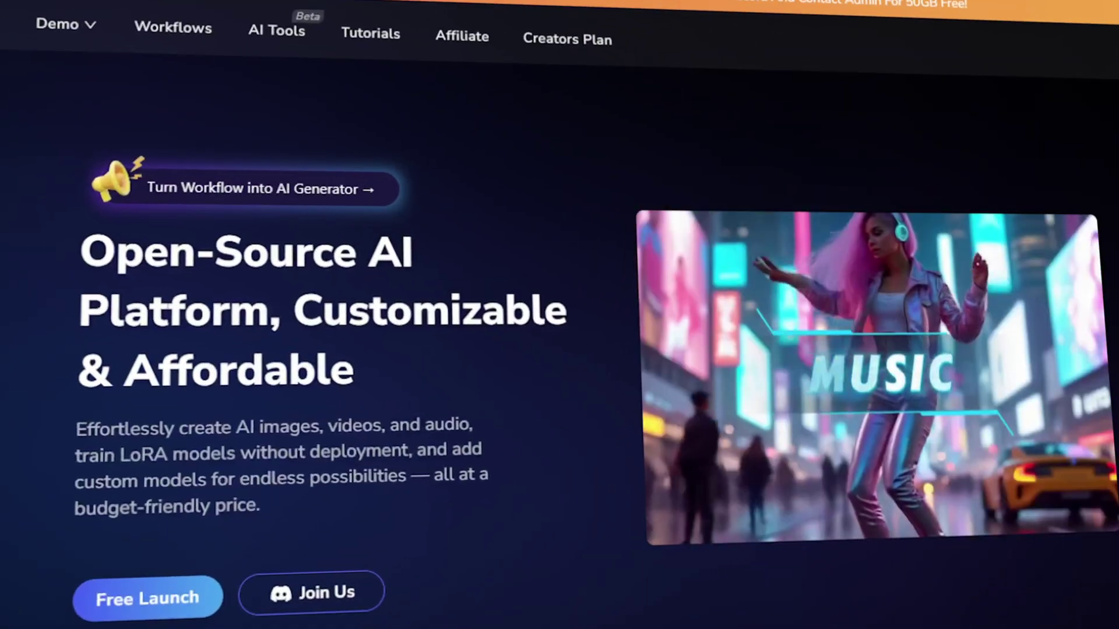
Find the Consistent Character Generator for AI Influencer Creation card in the Workflows gallery and open it.
scroll(560, 349, "down", 10)
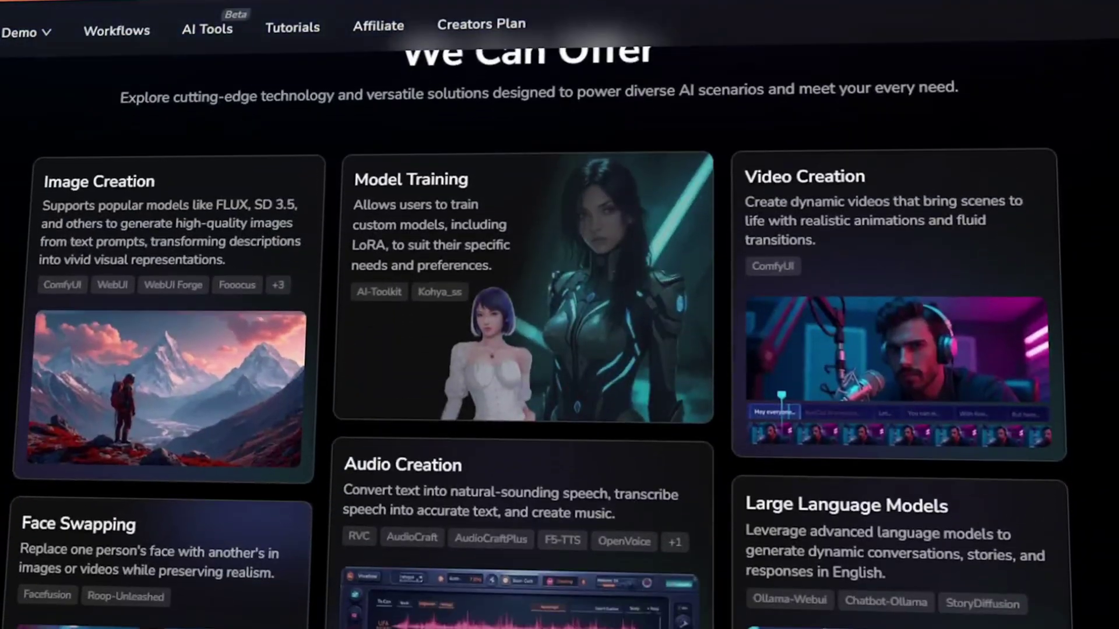
scroll(560, 349, "down", 3)
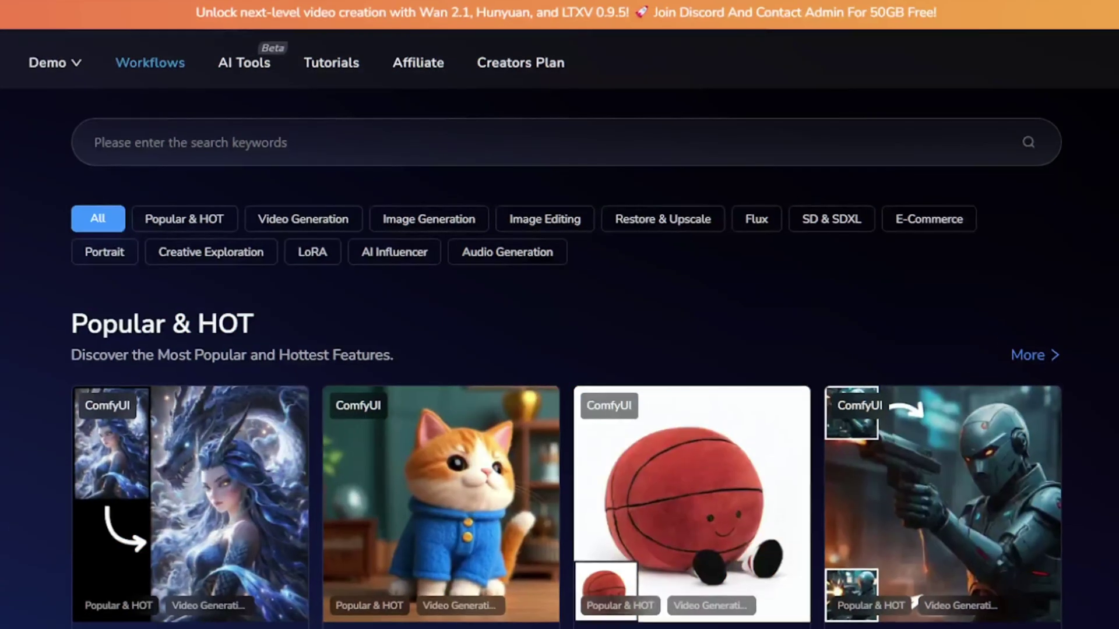
scroll(466, 583, "down", 7)
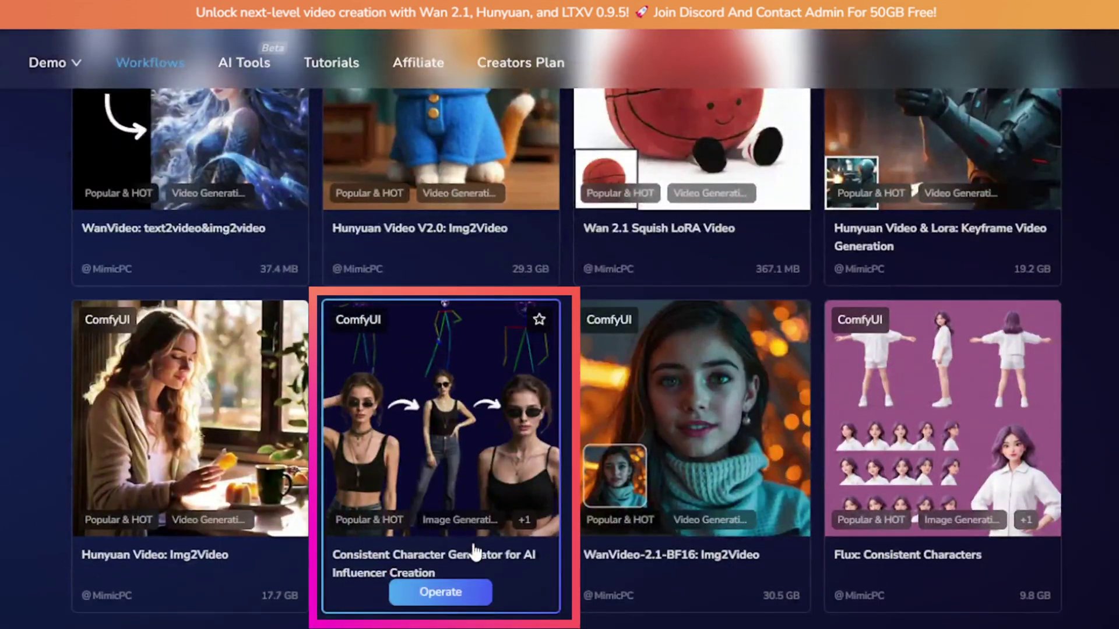
left_click(475, 551)
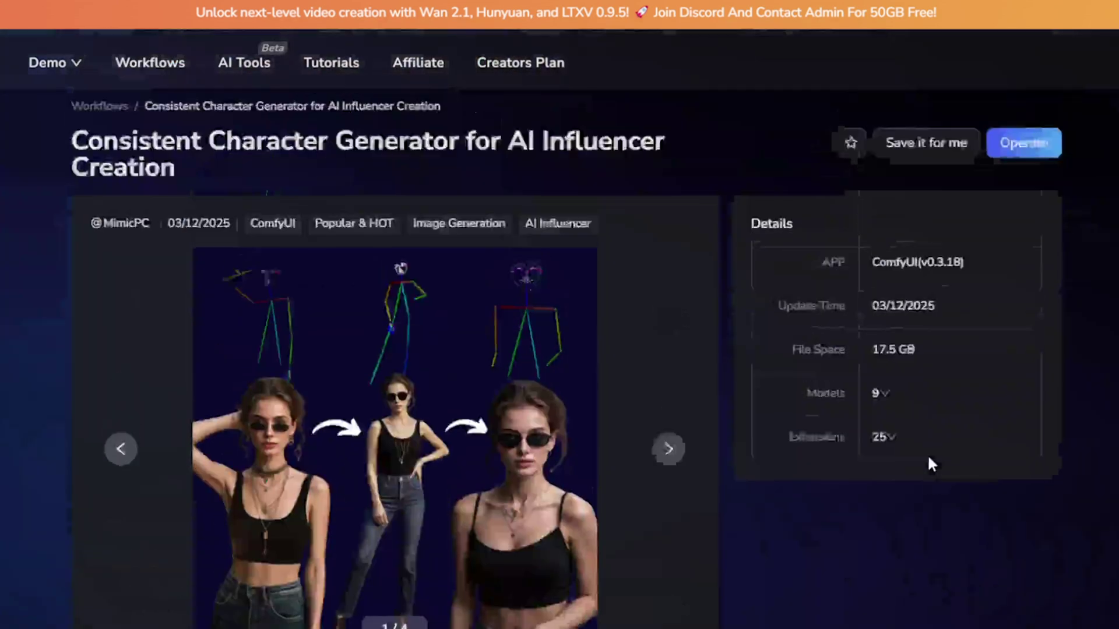
Start the workflow on Large-pro Bargain hardware at $0.59/h with a 30-minute runtime.
left_click(1014, 166)
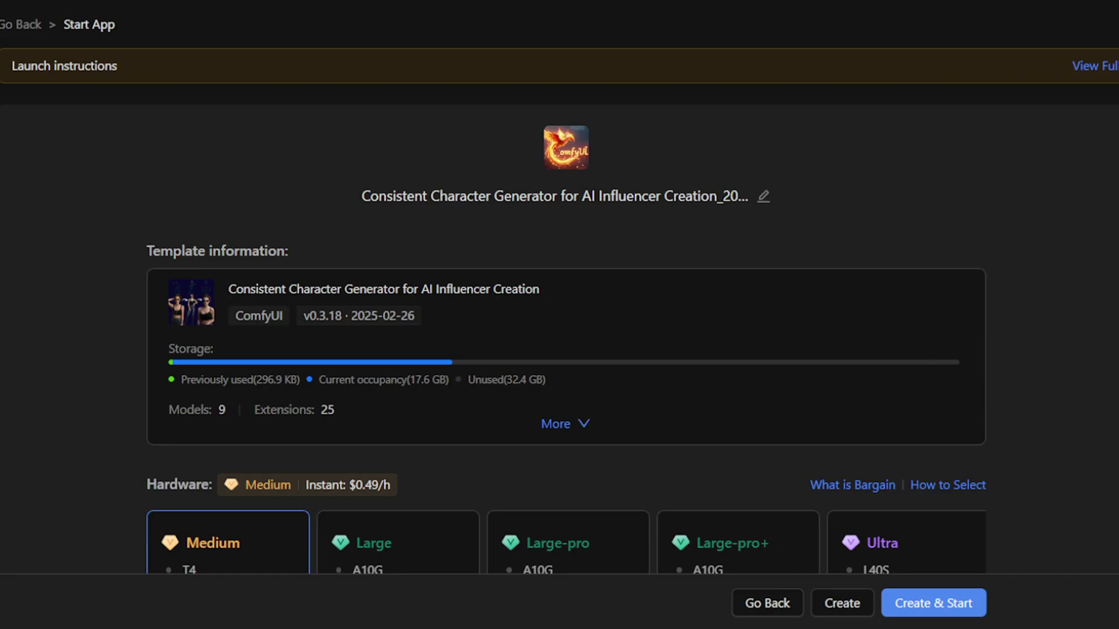
scroll(986, 483, "down", 4)
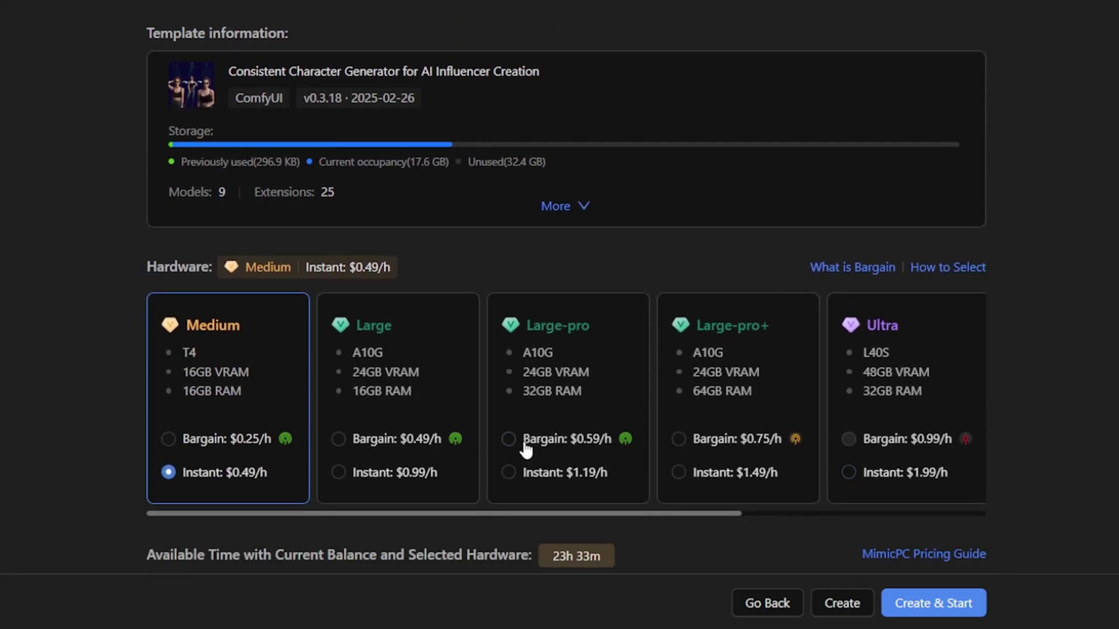
scroll(743, 512, "right", 5)
scroll(956, 532, "left", 5)
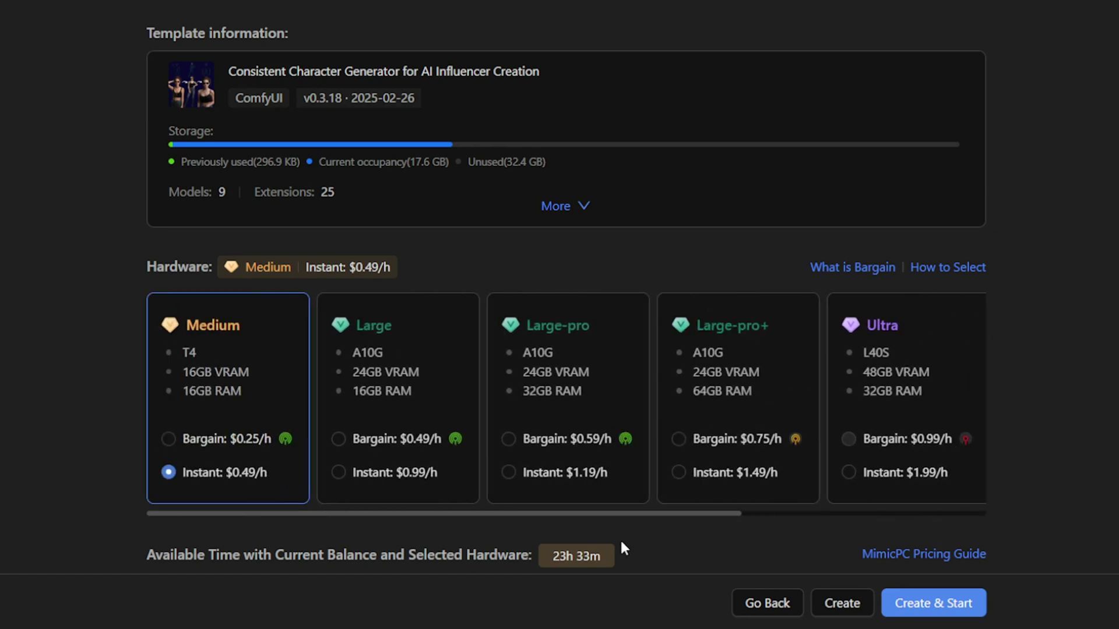
left_click(509, 438)
scroll(651, 495, "down", 5)
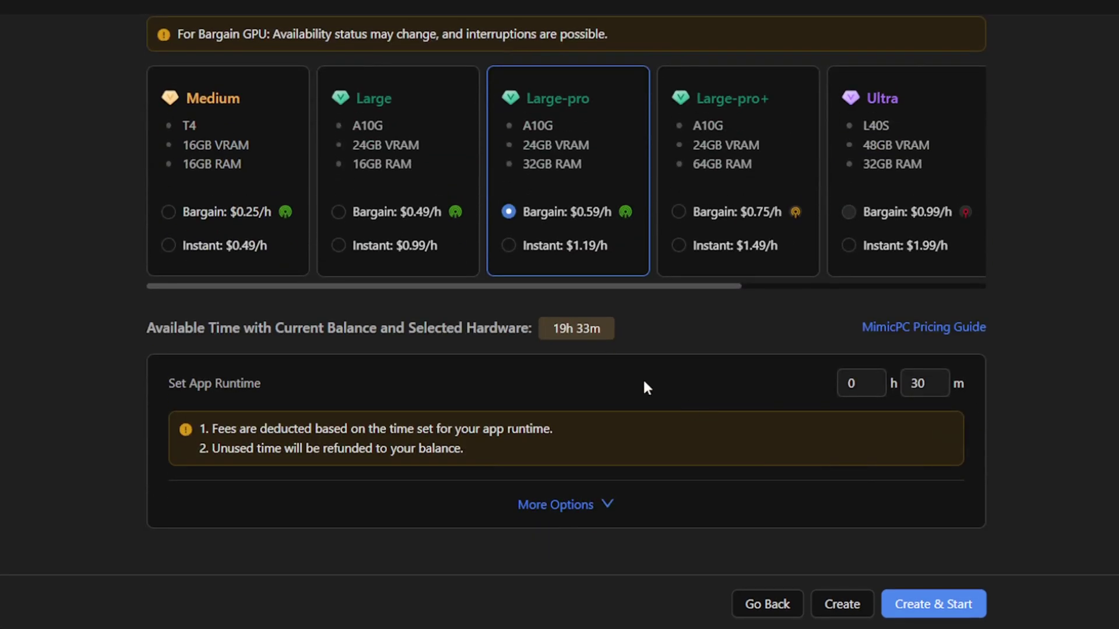
left_click(603, 506)
scroll(959, 356, "down", 3)
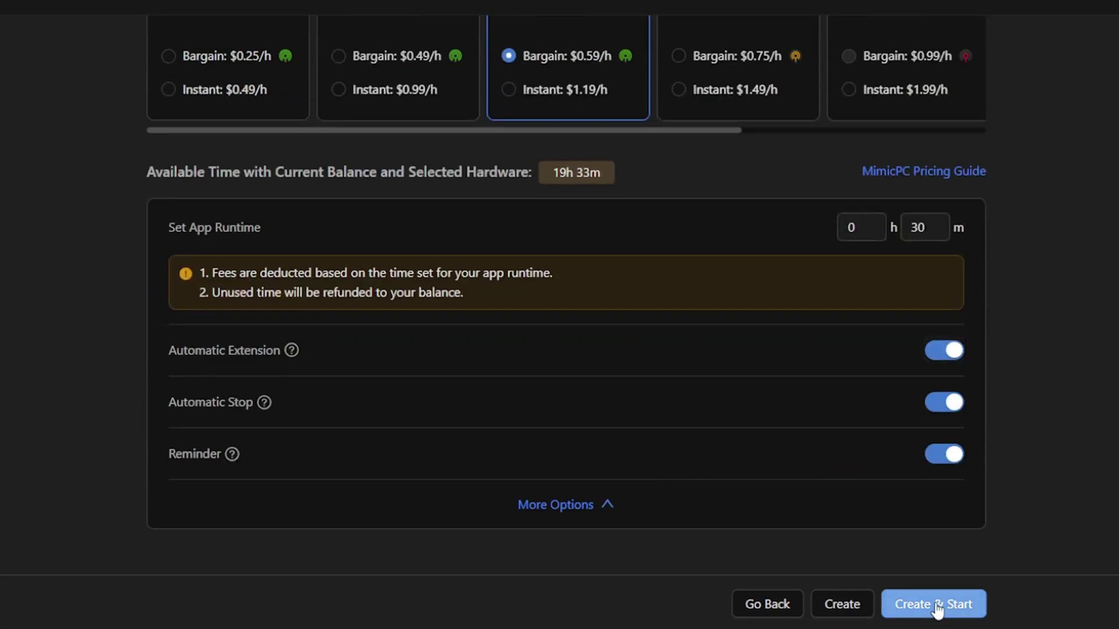
left_click(936, 610)
left_click(741, 377)
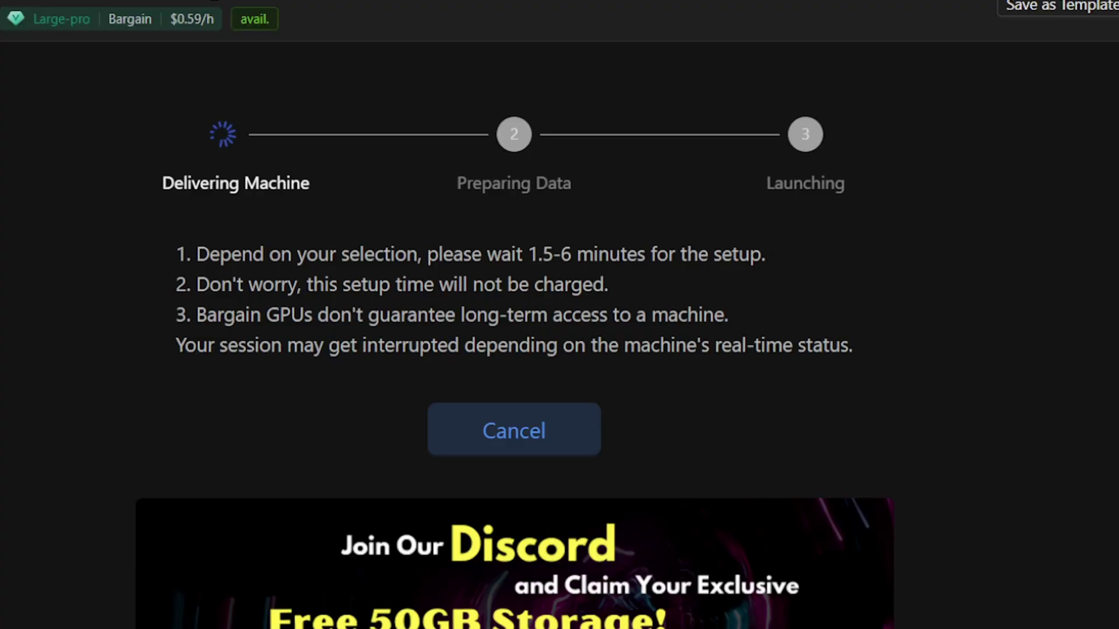
Wait through Delivering Machine, Preparing Data and Launching until ComfyUI v0.3.18 shows the workflow.
scroll(514, 364, "down", 1)
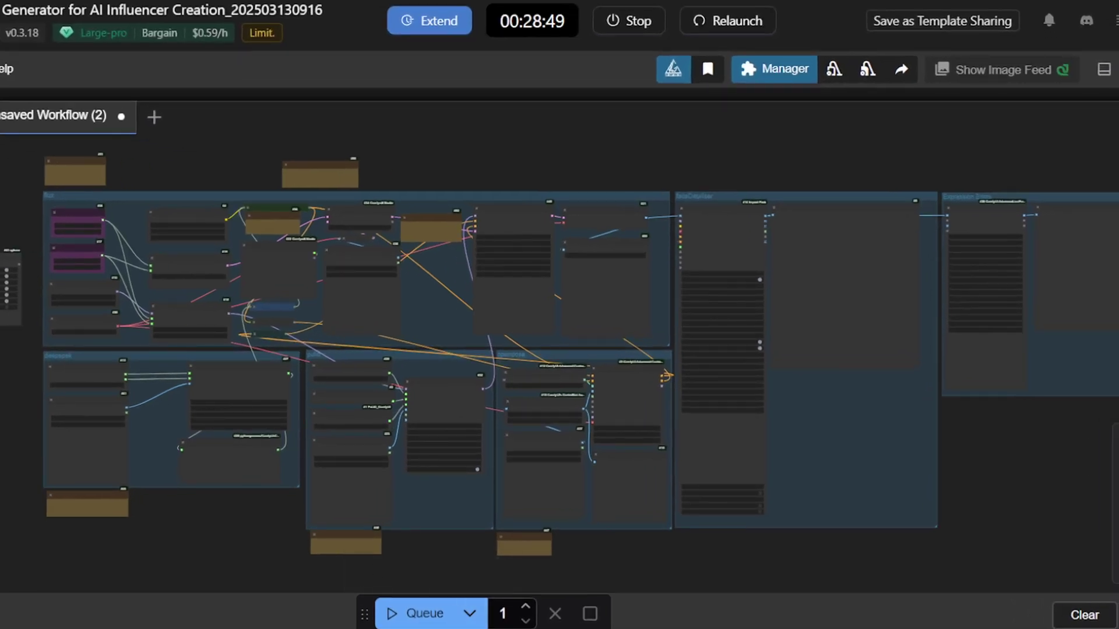
scroll(559, 347, "up", 5)
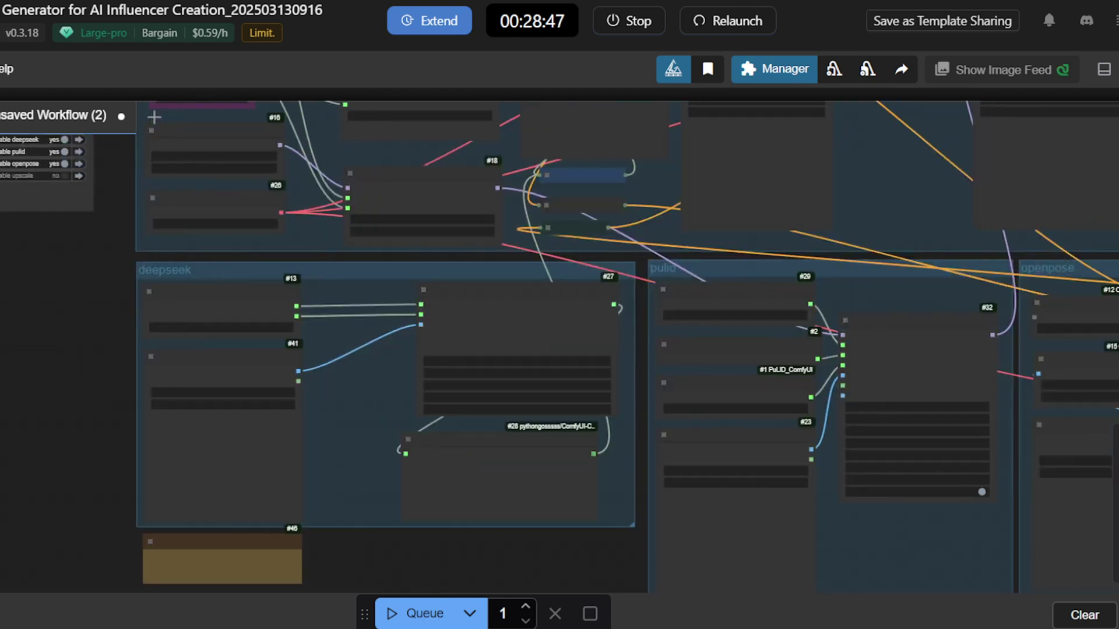
scroll(559, 347, "up", 3)
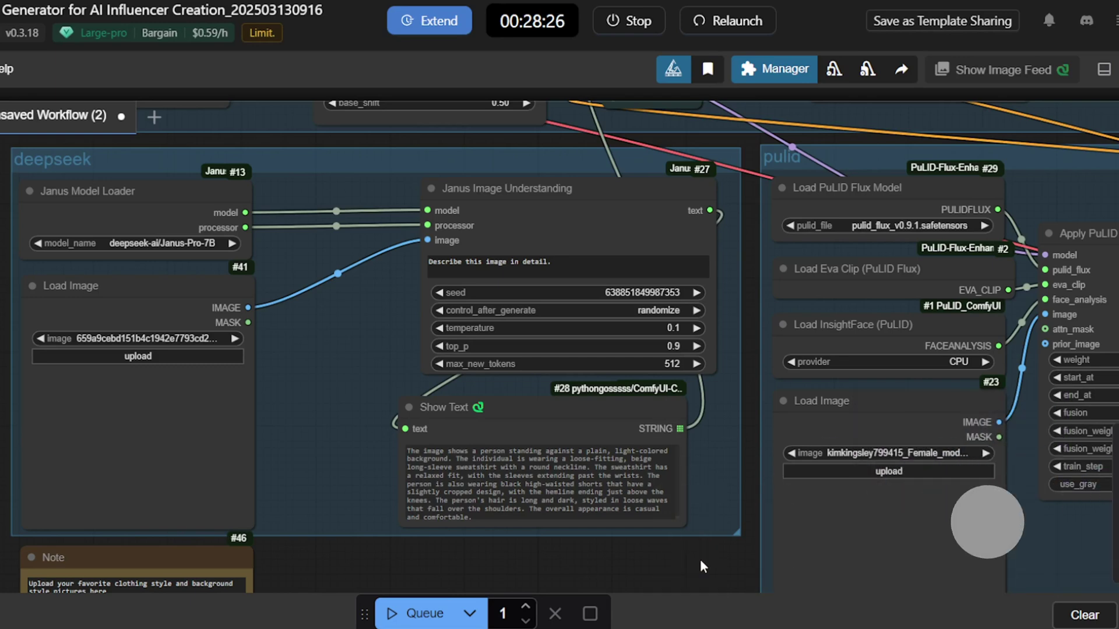
left_click_drag(700, 561, 312, 520)
scroll(312, 520, "down", 2)
scroll(526, 495, "down", 1)
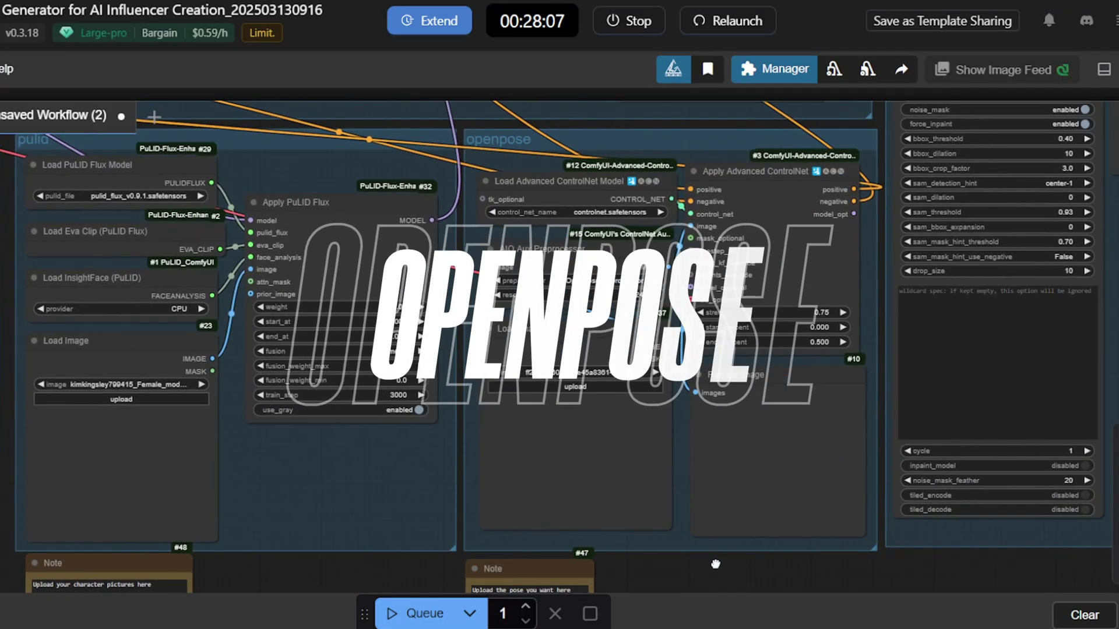
left_click_drag(716, 564, 711, 562)
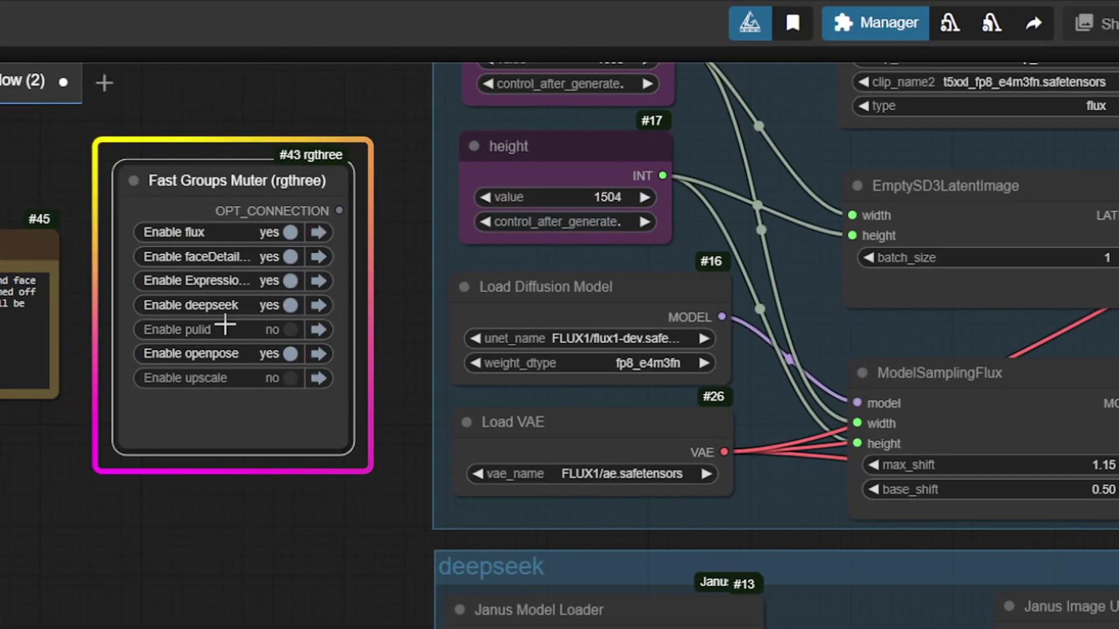
Switch Enable pulid to yes in the Fast Groups Muter, leaving only upscale disabled.
left_click(282, 379)
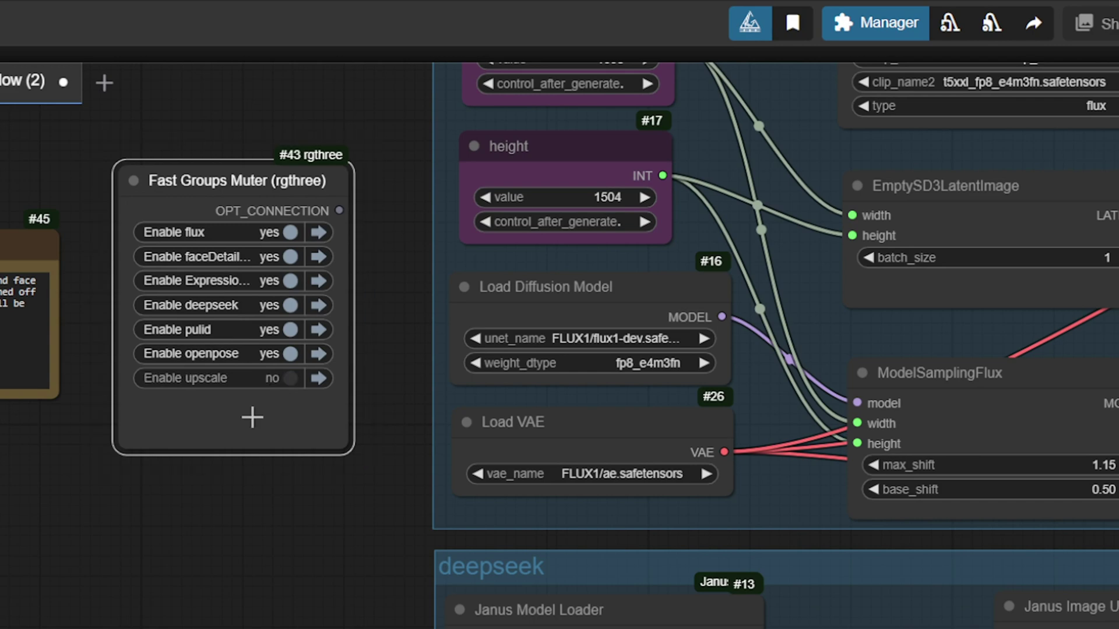
scroll(299, 503, "up", 3)
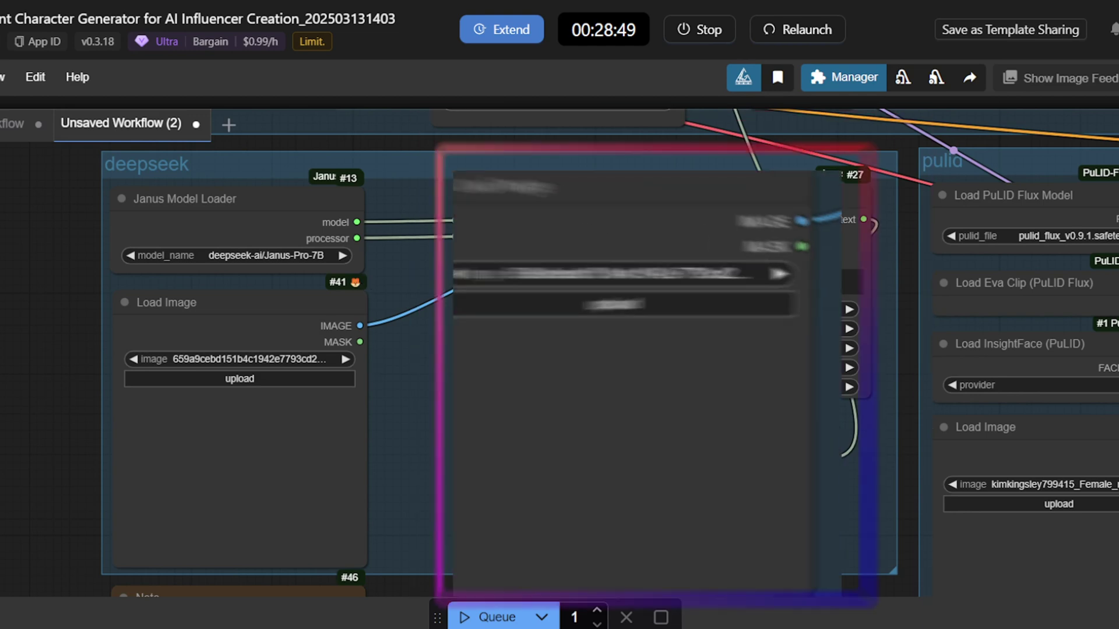
Upload piclumen-1741872212863.png into the deepseek group's Load Image node.
left_click(236, 380)
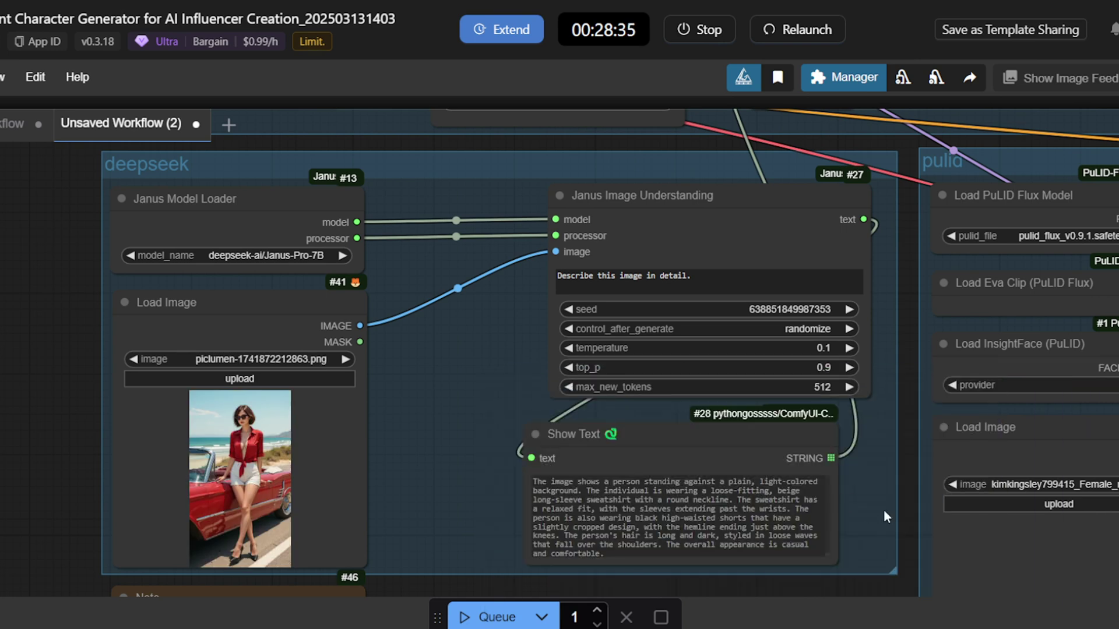
left_click_drag(911, 515, 284, 403)
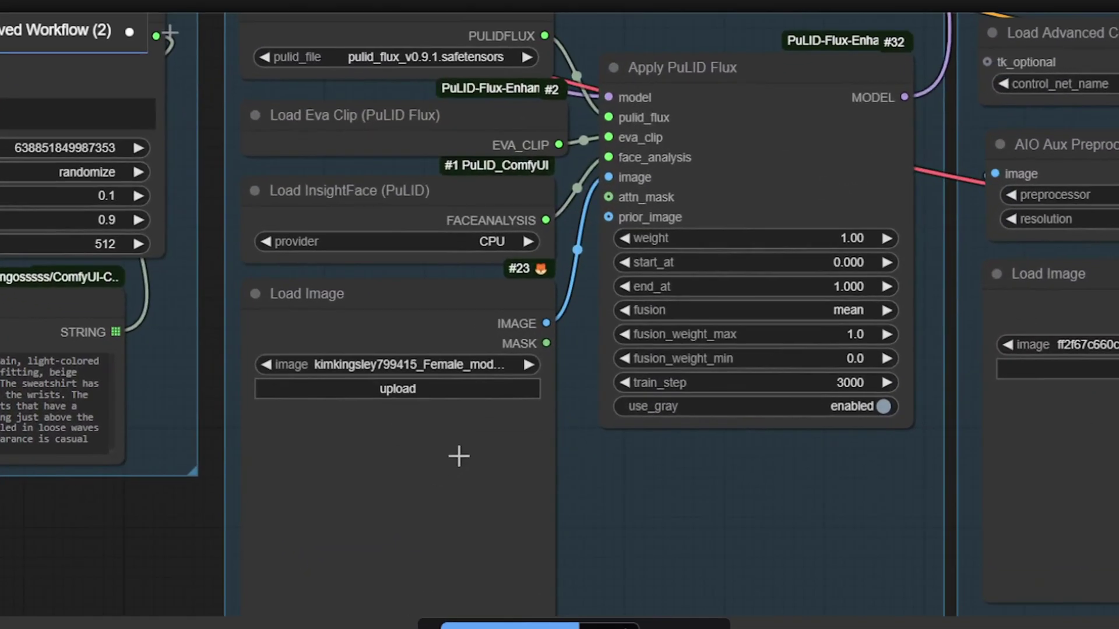
Load portrat.png into the PuLID face loader and the Runway pose photo into openpose.
left_click(459, 456)
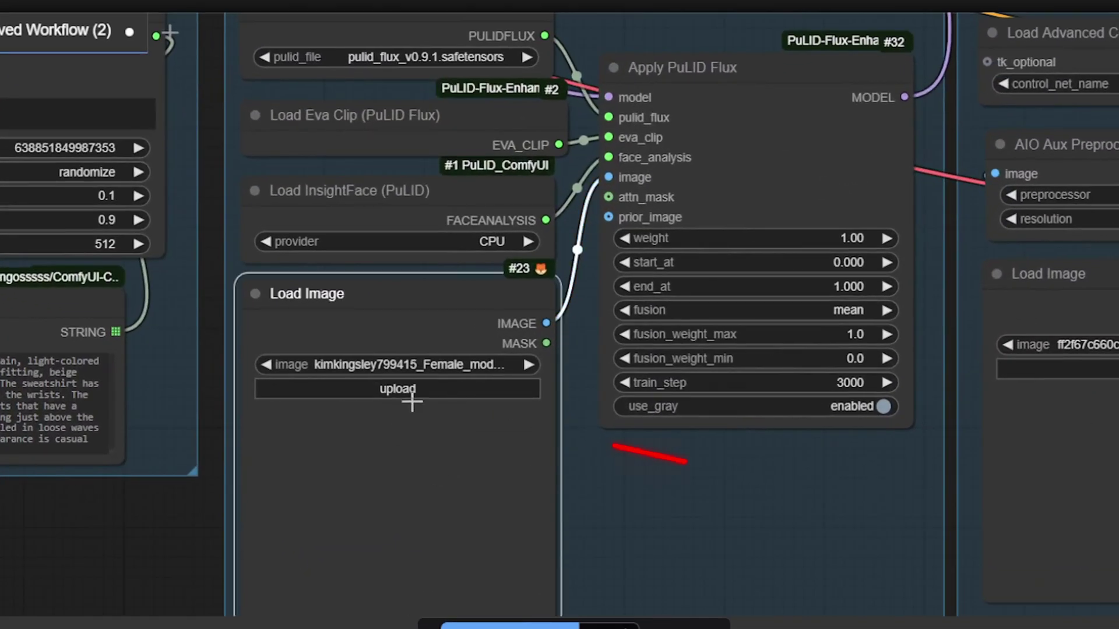
left_click(384, 389)
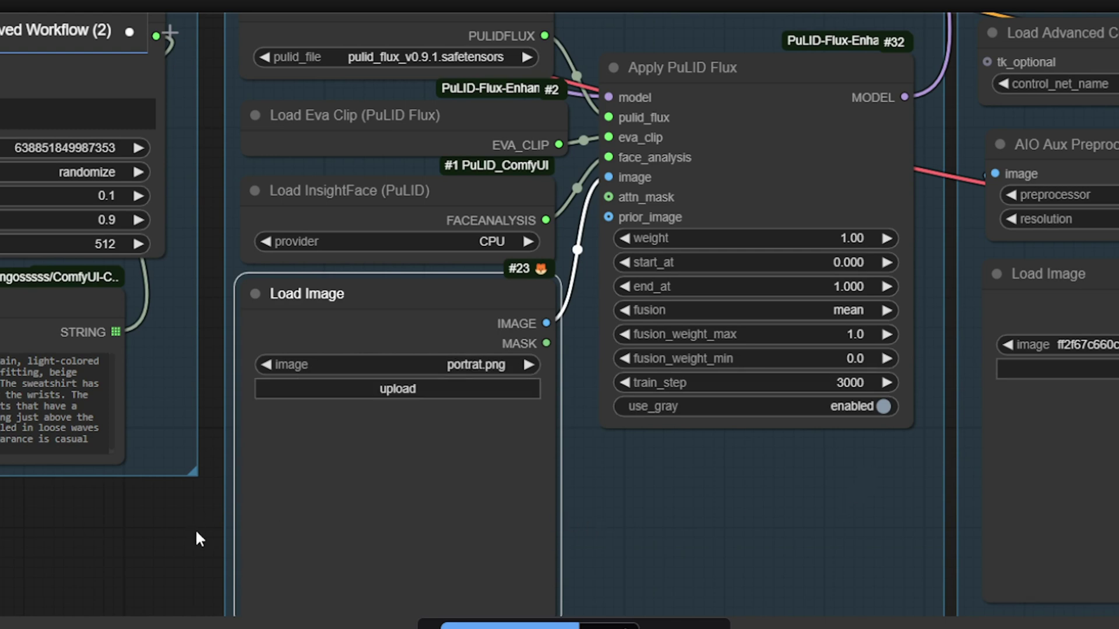
left_click_drag(182, 532, 2, 537)
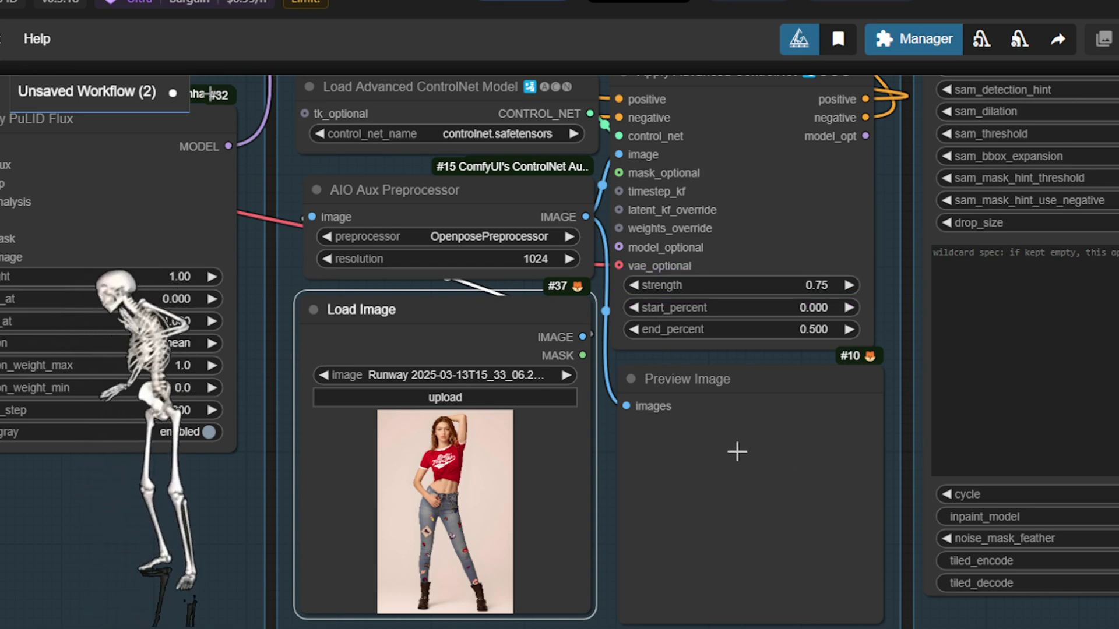
Set the Apply Advanced ControlNet strength to 0.8.
left_click(810, 285)
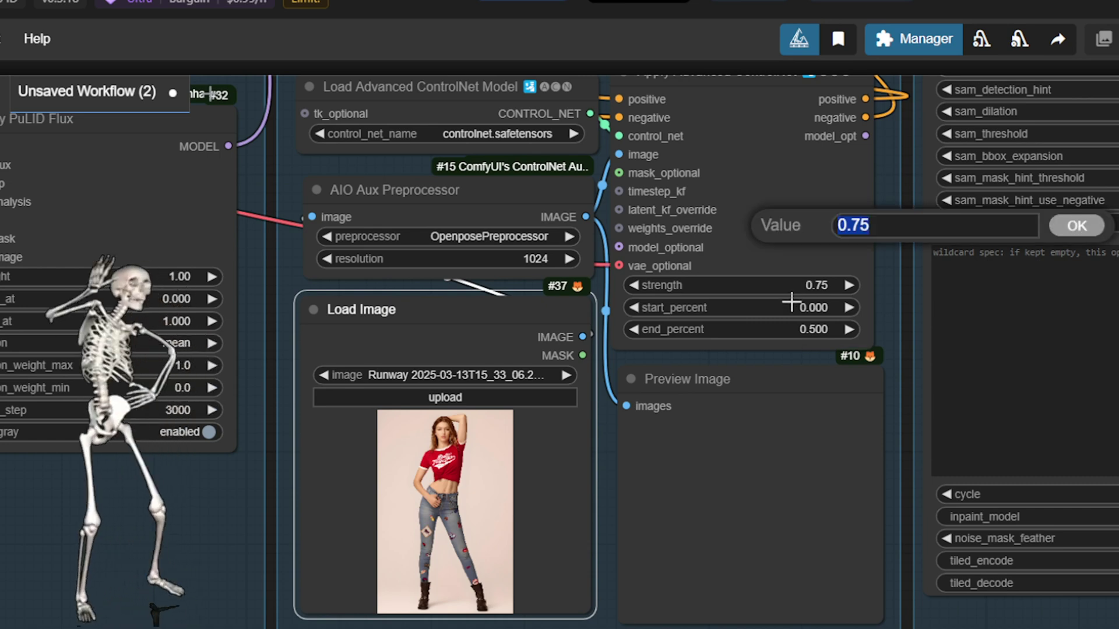
type("0.8")
key("Return")
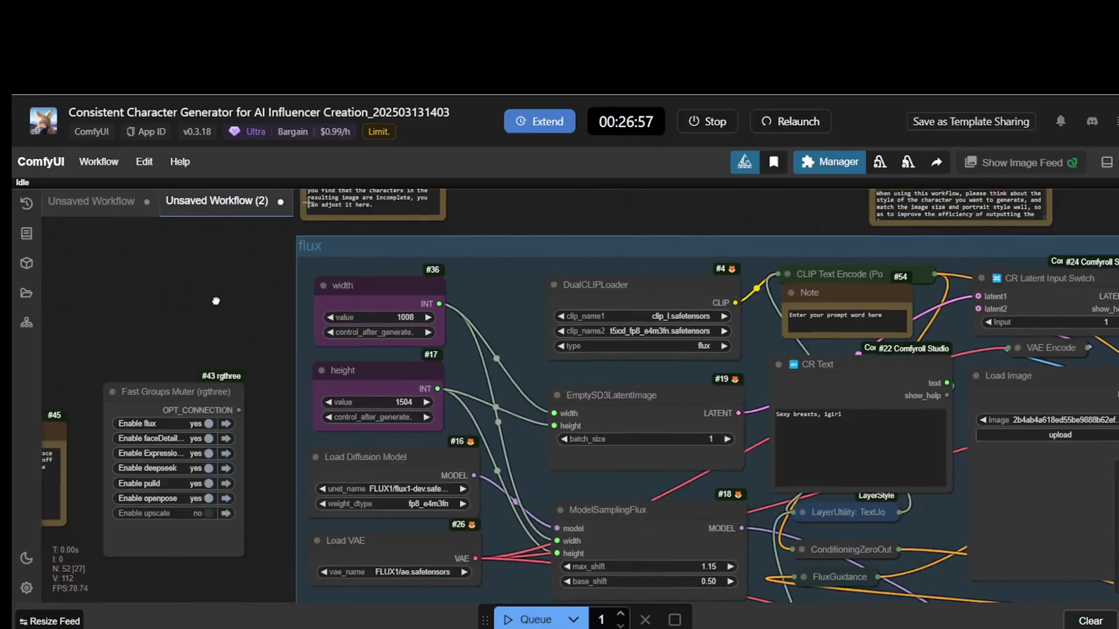
left_click_drag(216, 300, 183, 293)
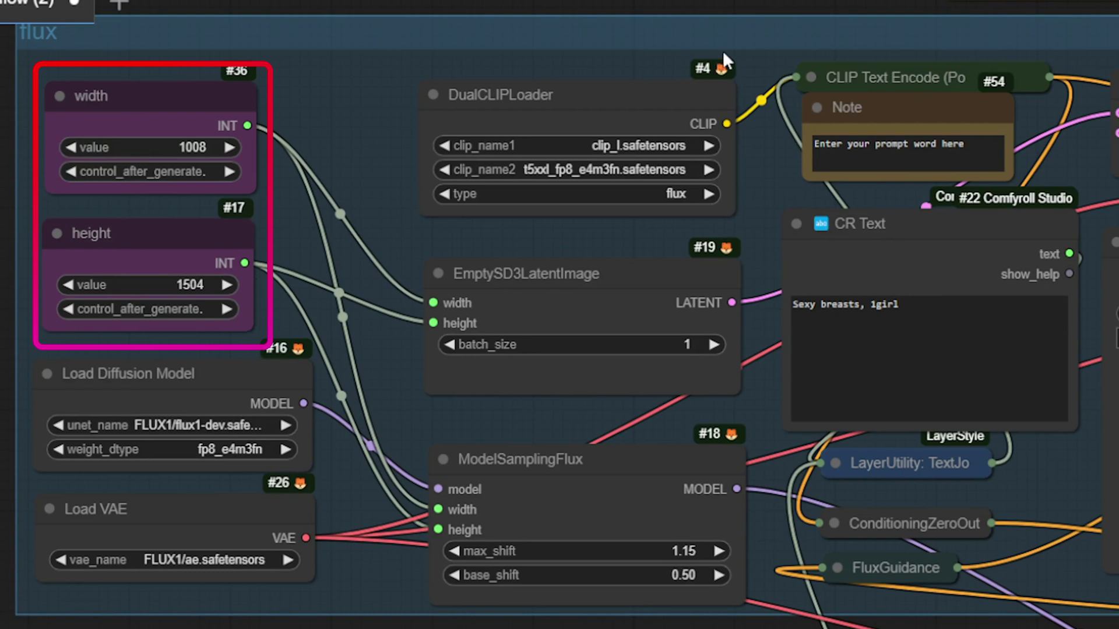
Load piclumen-1741872212863.png into Load Image #35 and append ', short bob hair, black and orange hair' in CR Text.
left_click_drag(757, 124, 524, 110)
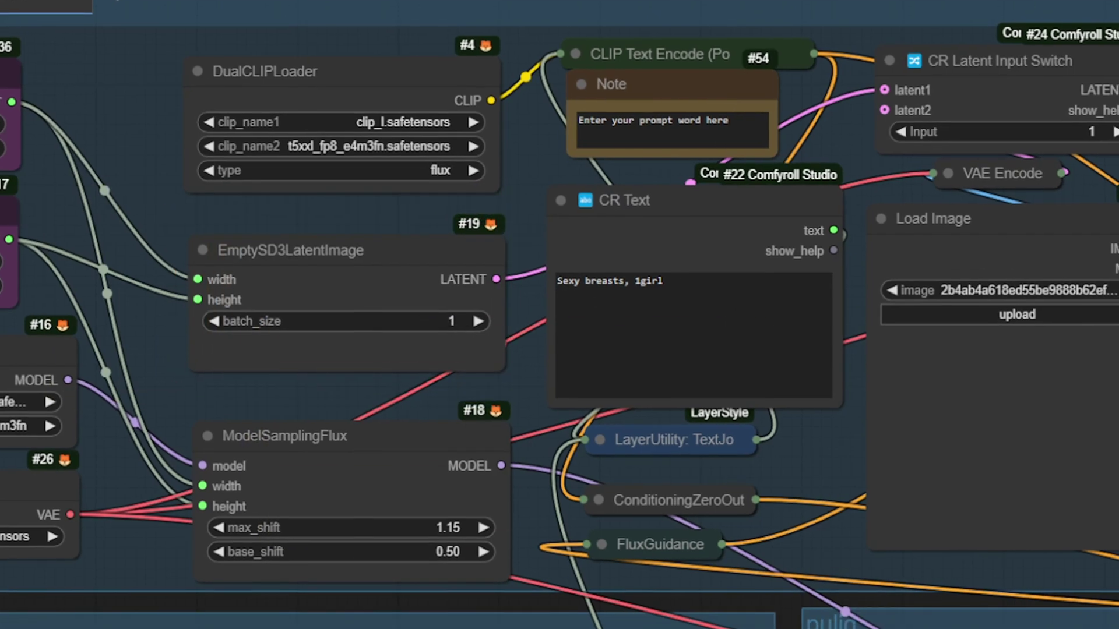
left_click(671, 339)
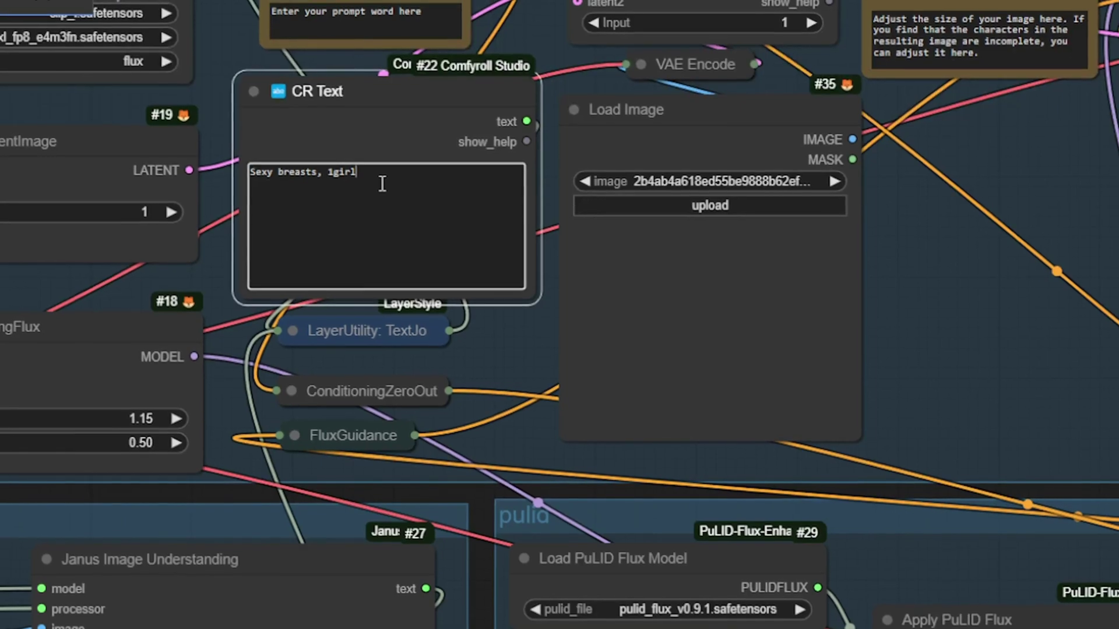
left_click(627, 205)
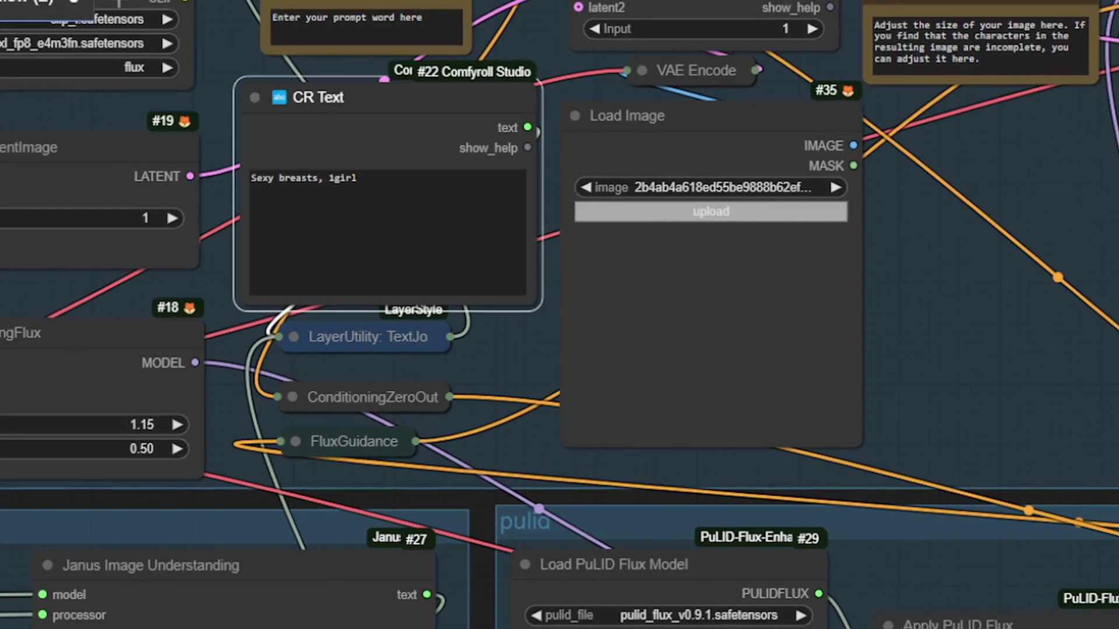
type(", ")
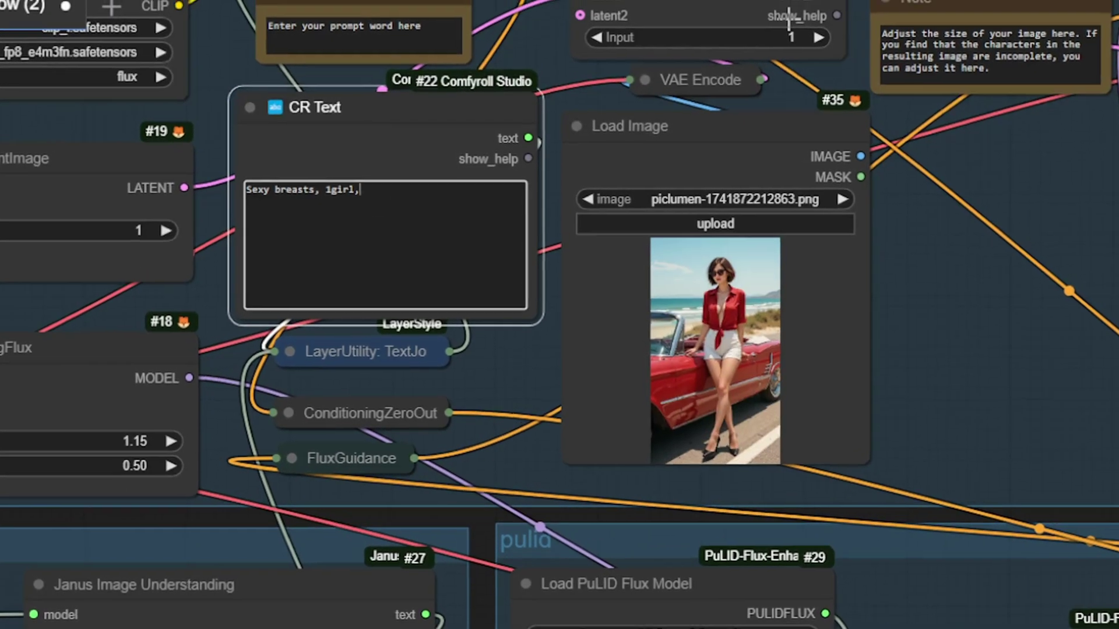
type("bo")
key("BackSpace")
key("BackSpace")
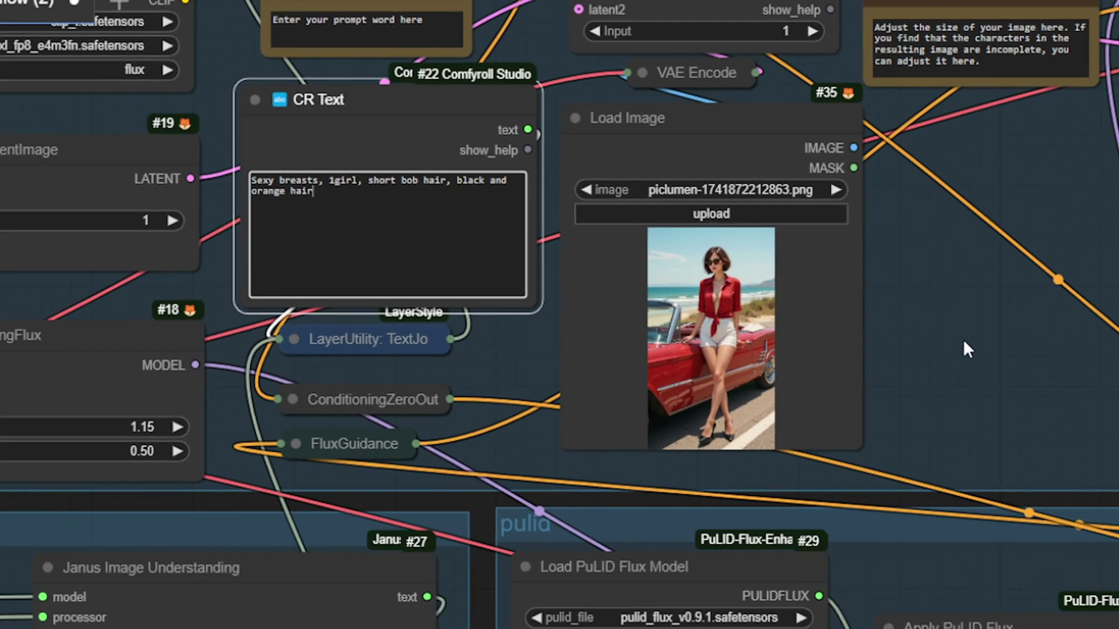
left_click(963, 345)
Check the KSampler's steps (25) and cfg (1.0) values.
left_click_drag(1012, 379, 241, 441)
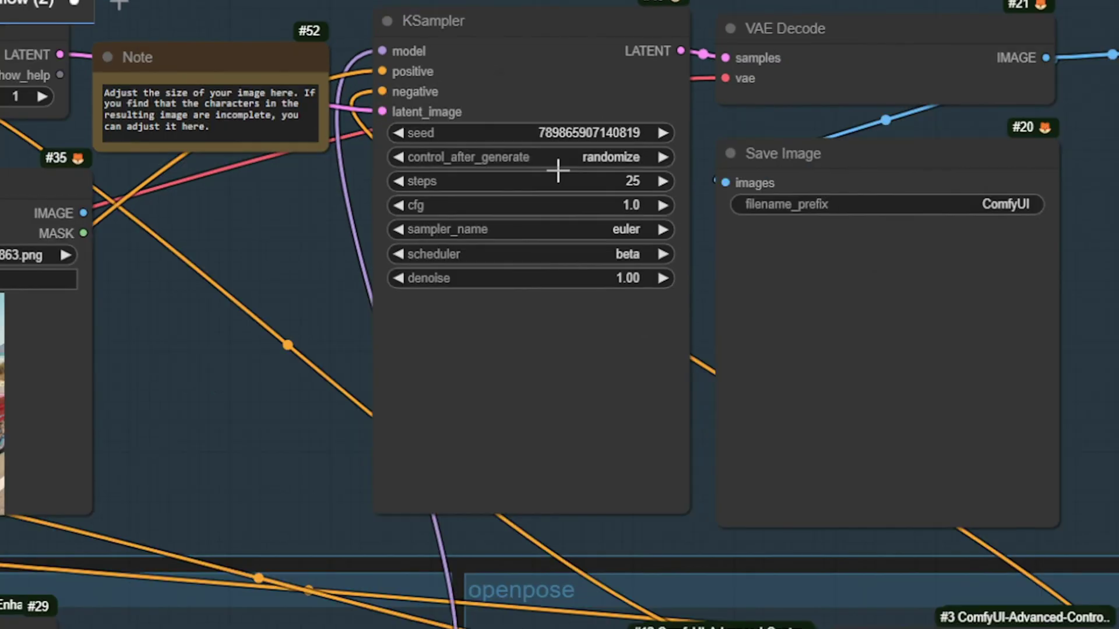
left_click(558, 227)
left_click(537, 260)
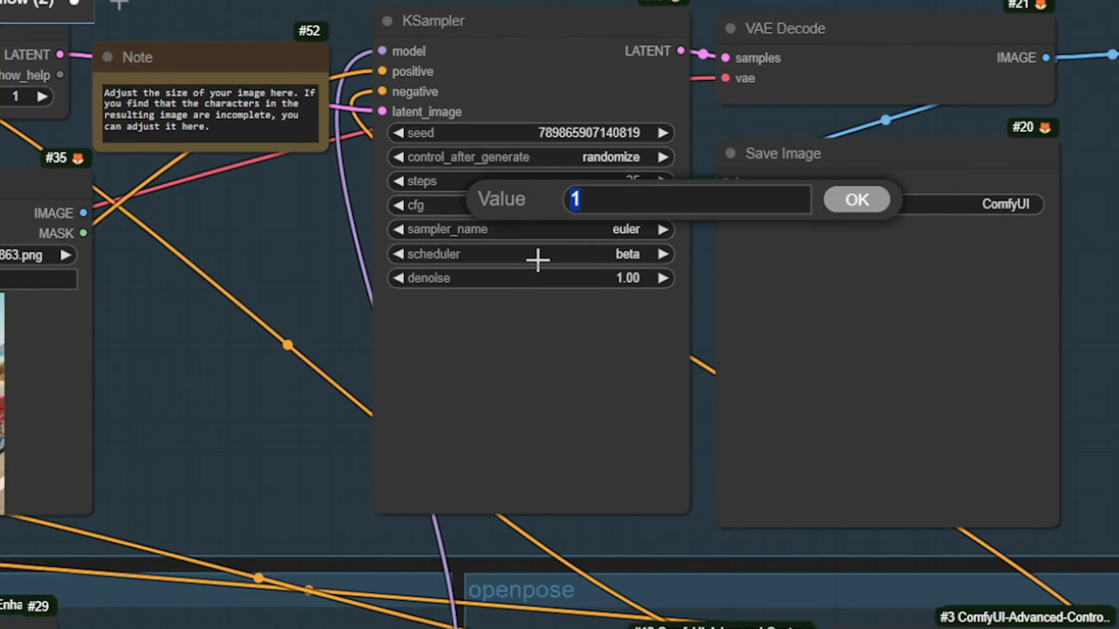
Set the KSampler's control_after_generate to 'fixed' so the seed stays constant.
left_click(537, 229)
left_click(460, 128)
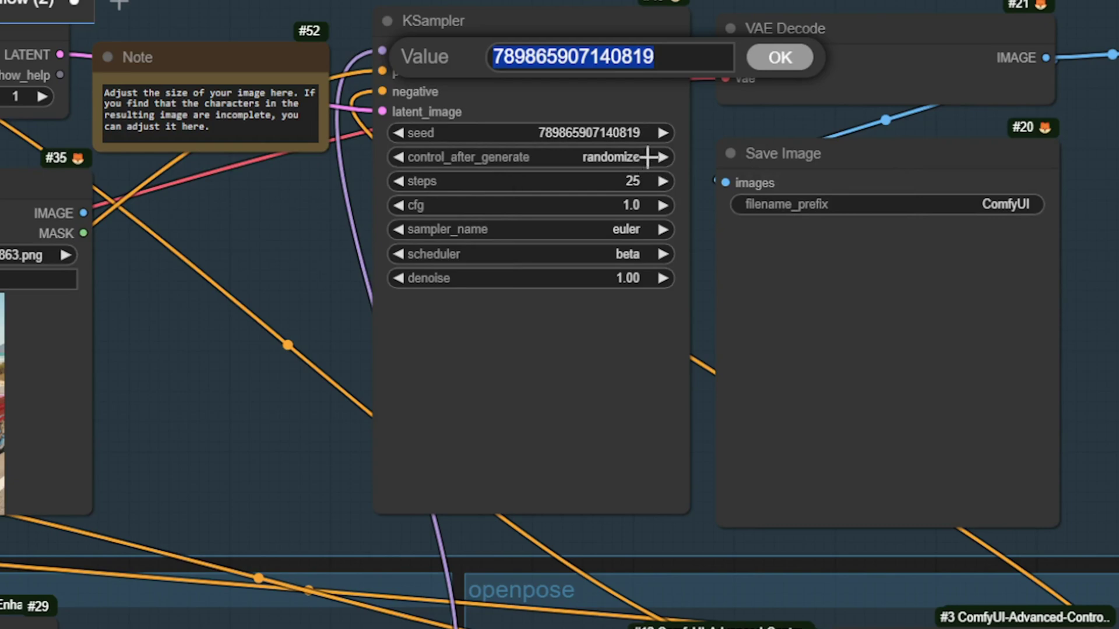
left_click(648, 157)
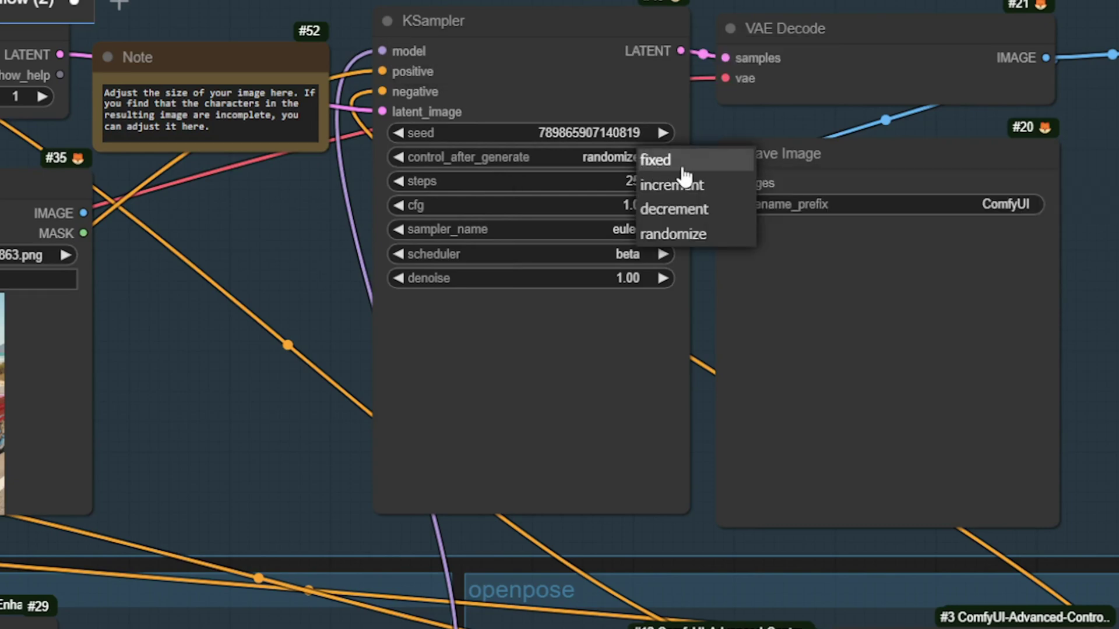
left_click(661, 166)
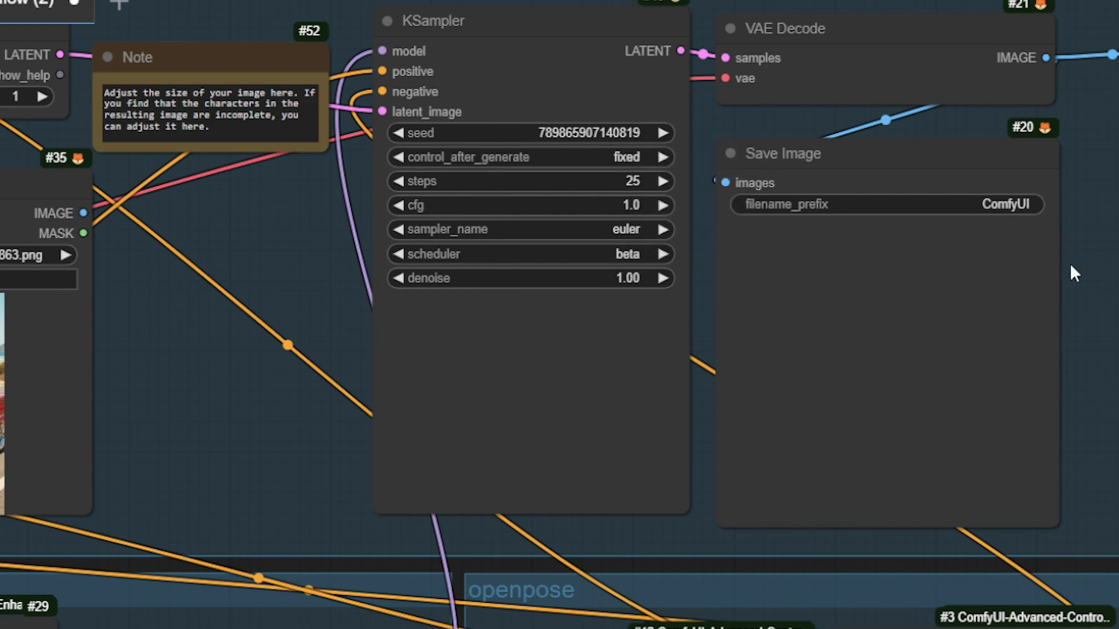
left_click_drag(1116, 282, 706, 240)
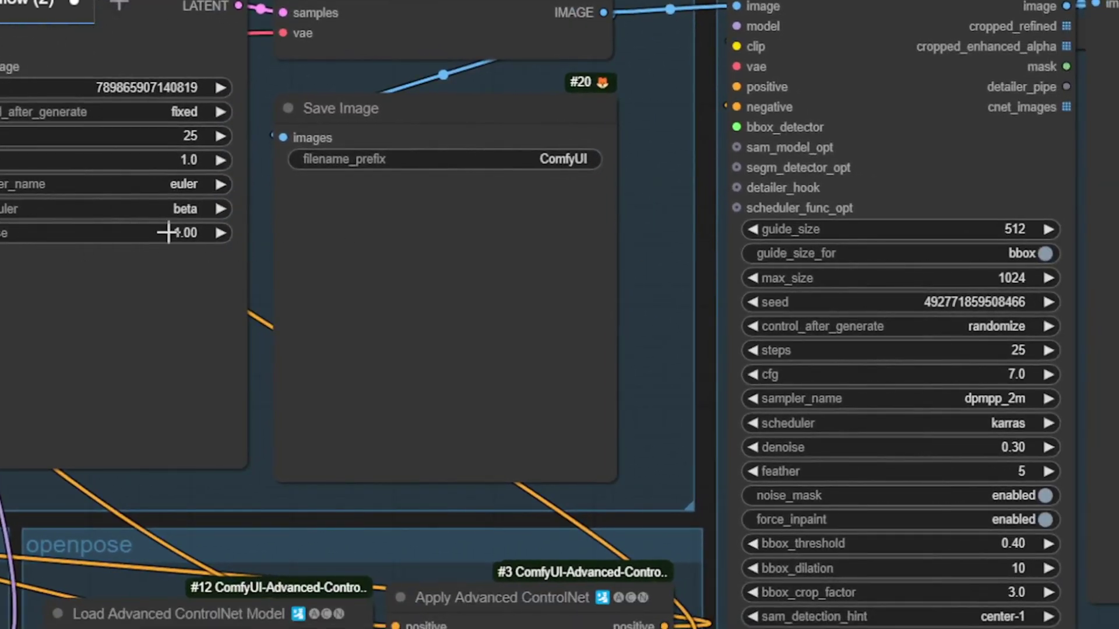
scroll(609, 8, "down", 1)
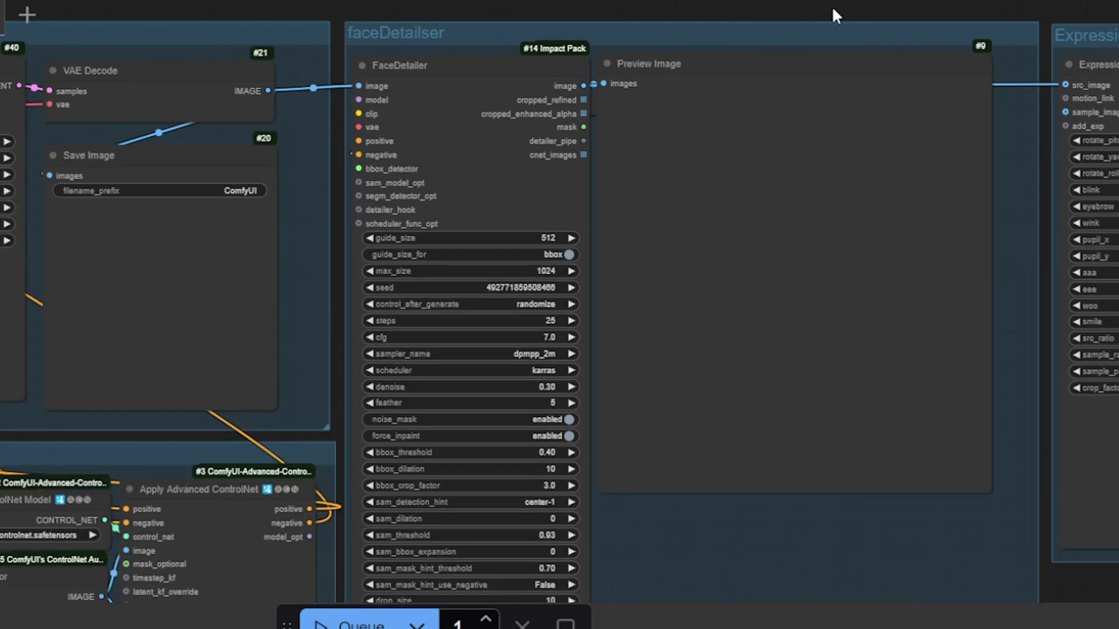
scroll(482, 108, "up", 2)
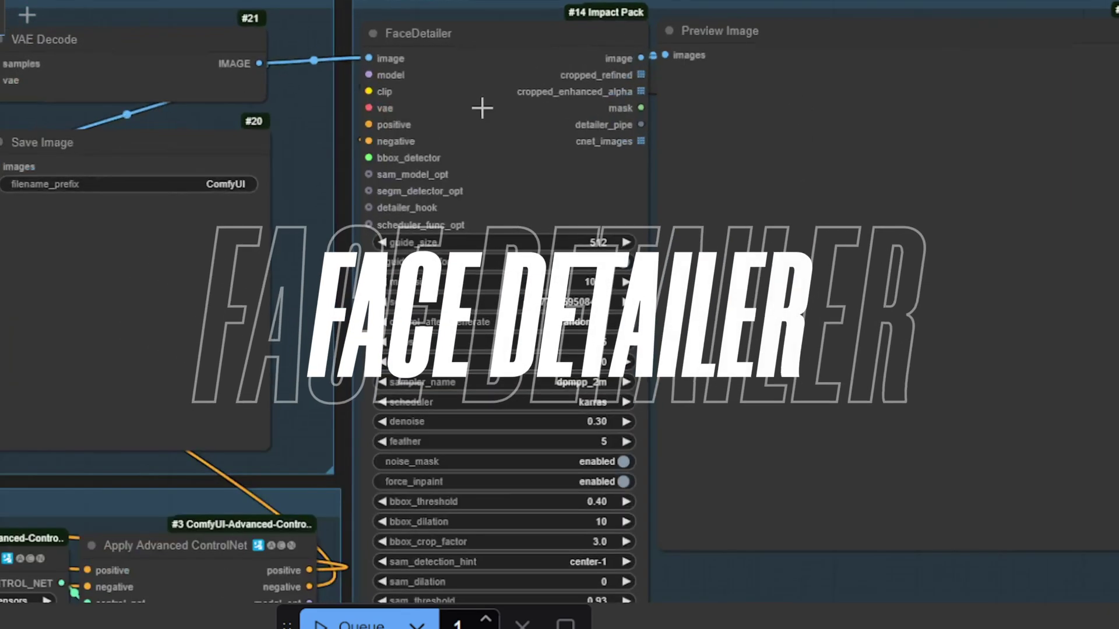
scroll(482, 108, "up", 2)
scroll(534, 167, "up", 1)
scroll(555, 180, "down", 2)
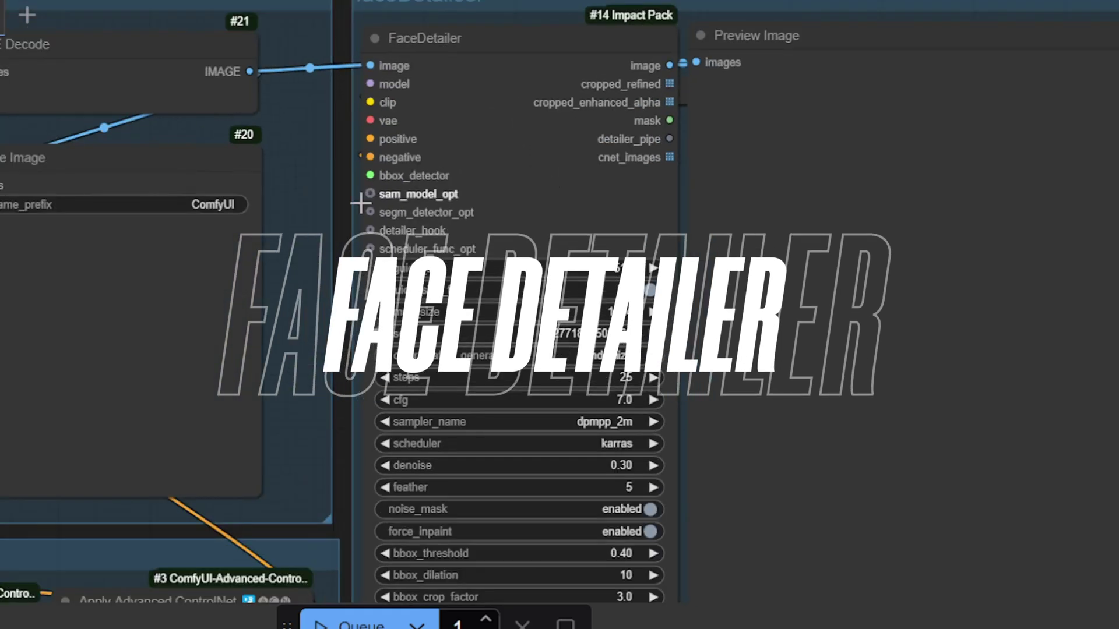
left_click_drag(336, 269, 344, 41)
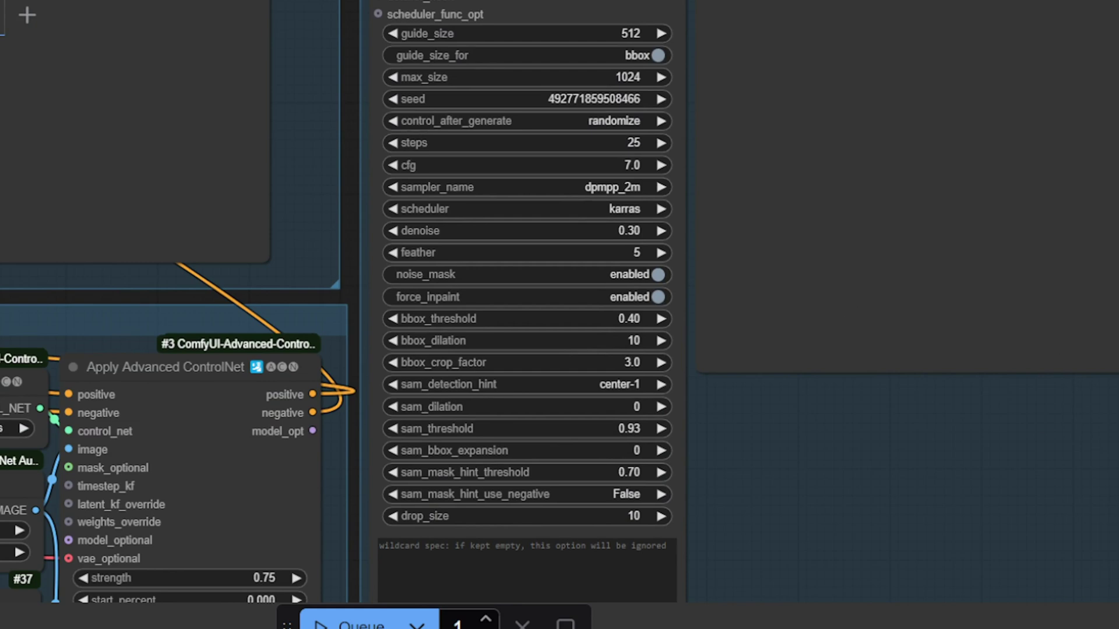
left_click_drag(1074, 507, 607, 572)
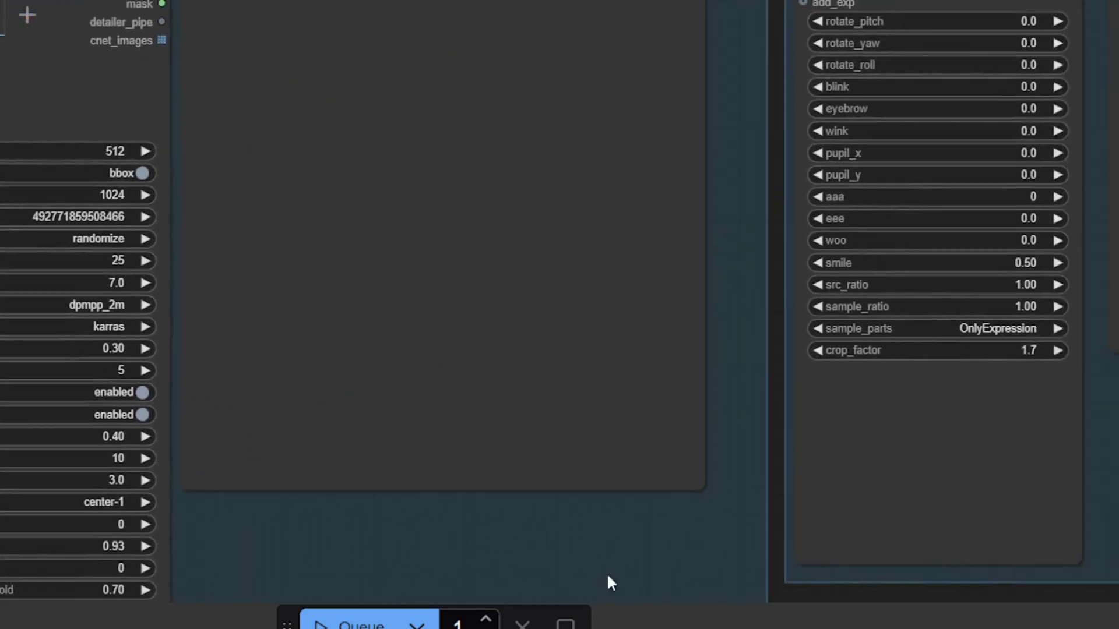
scroll(742, 555, "down", 5)
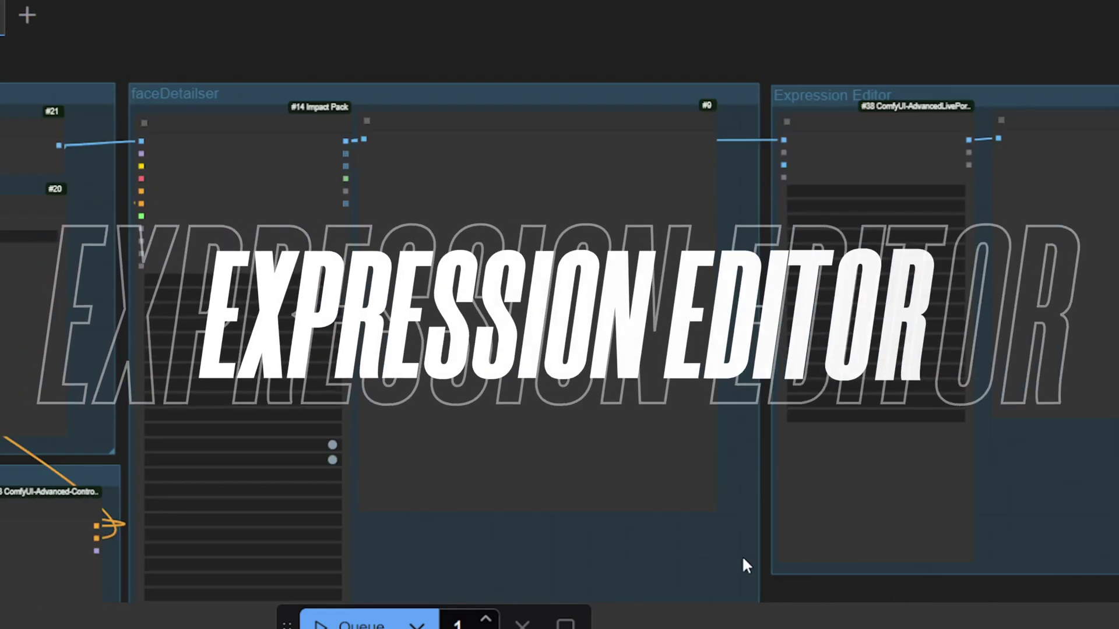
scroll(729, 545, "up", 1)
left_click_drag(734, 545, 459, 512)
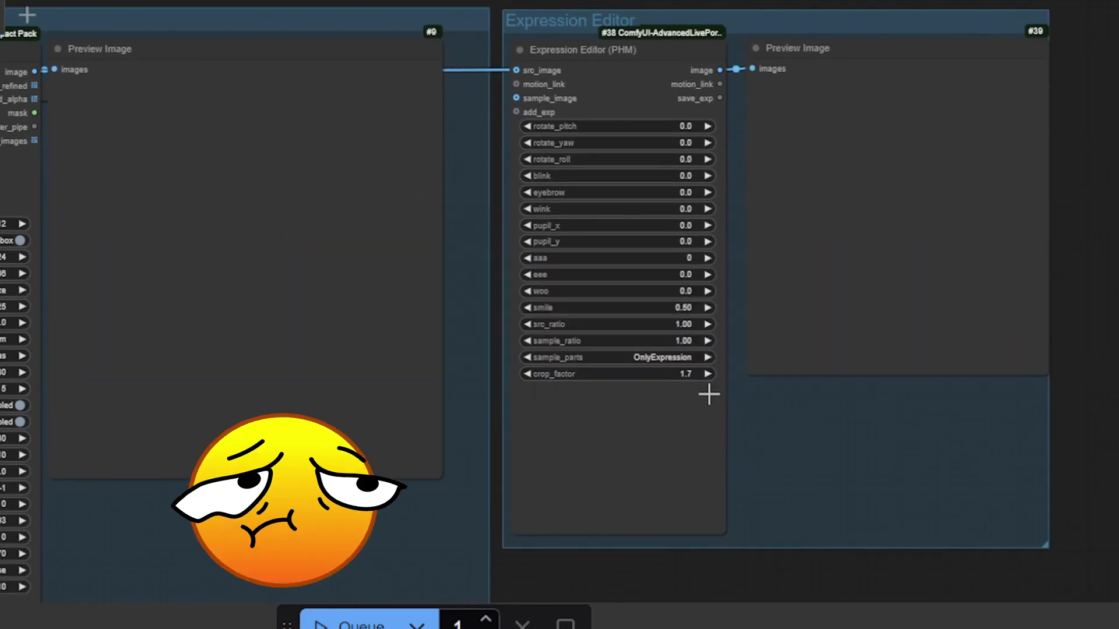
scroll(708, 395, "up", 5)
left_click_drag(856, 444, 907, 620)
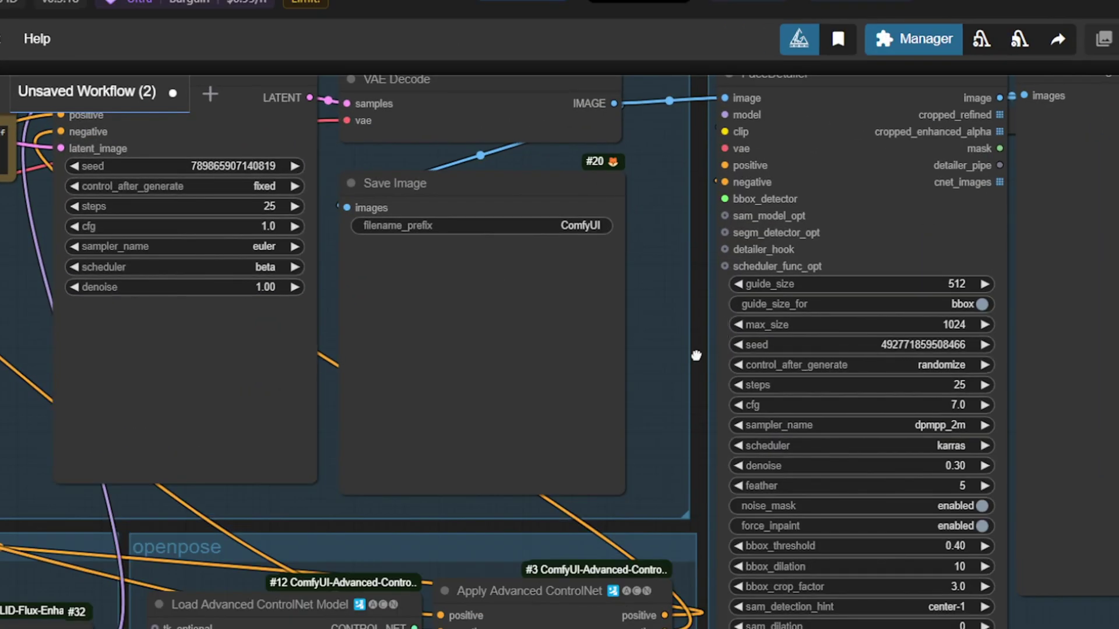
Change the FaceDetailer denoise value from 0.30 to 0.5.
mouse_move(697, 355)
left_mouse_down()
mouse_move(571, 285)
mouse_move(512, 169)
mouse_move(473, 204)
left_mouse_up()
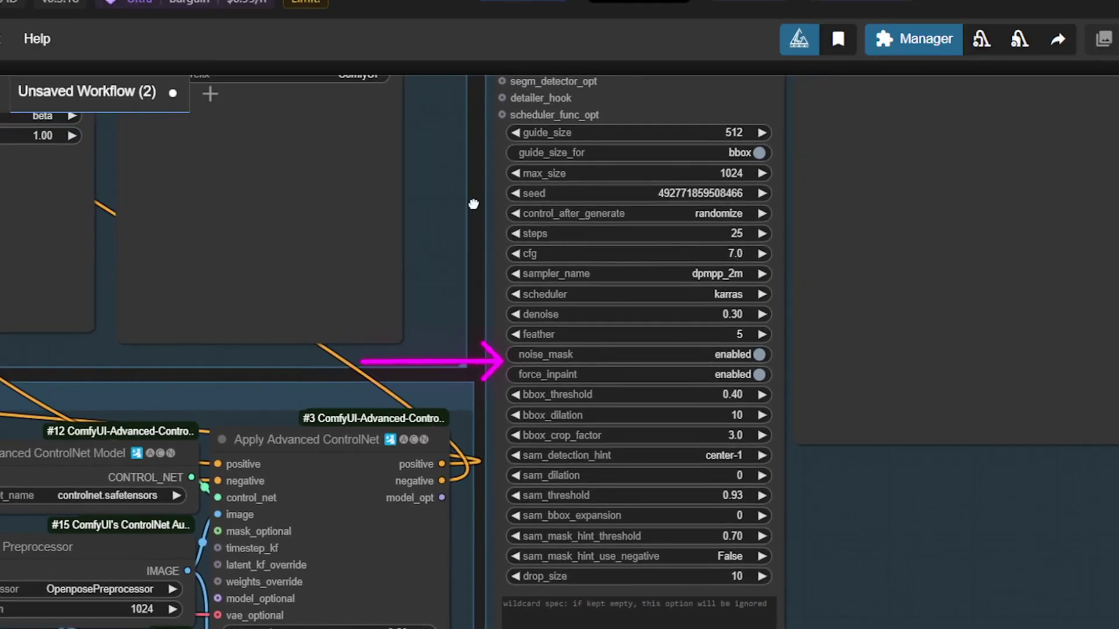
left_click(726, 314)
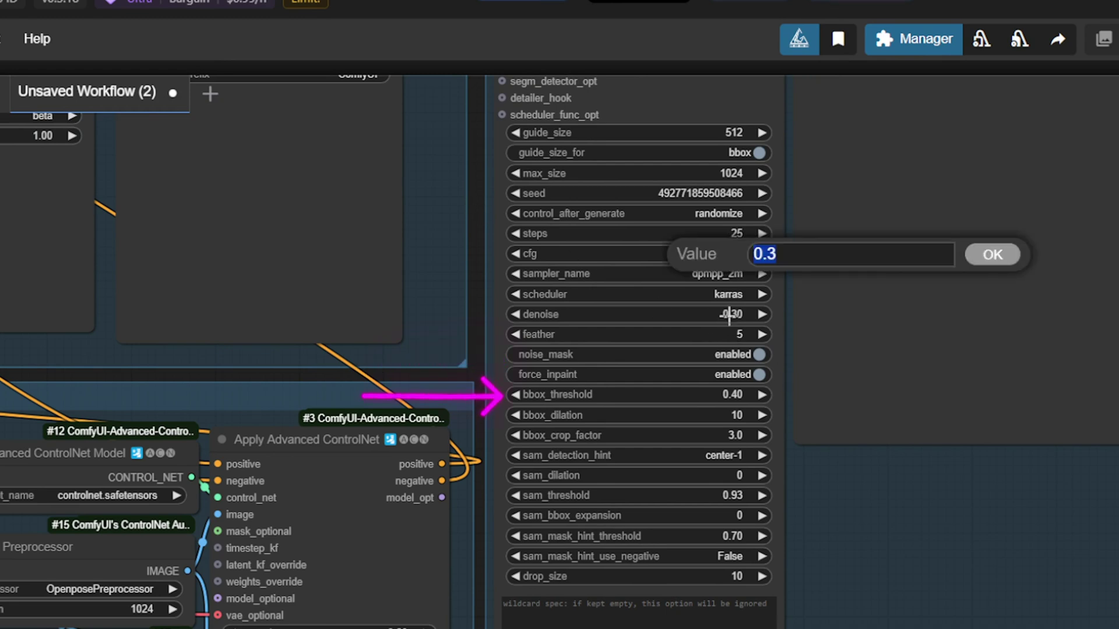
type("0.5")
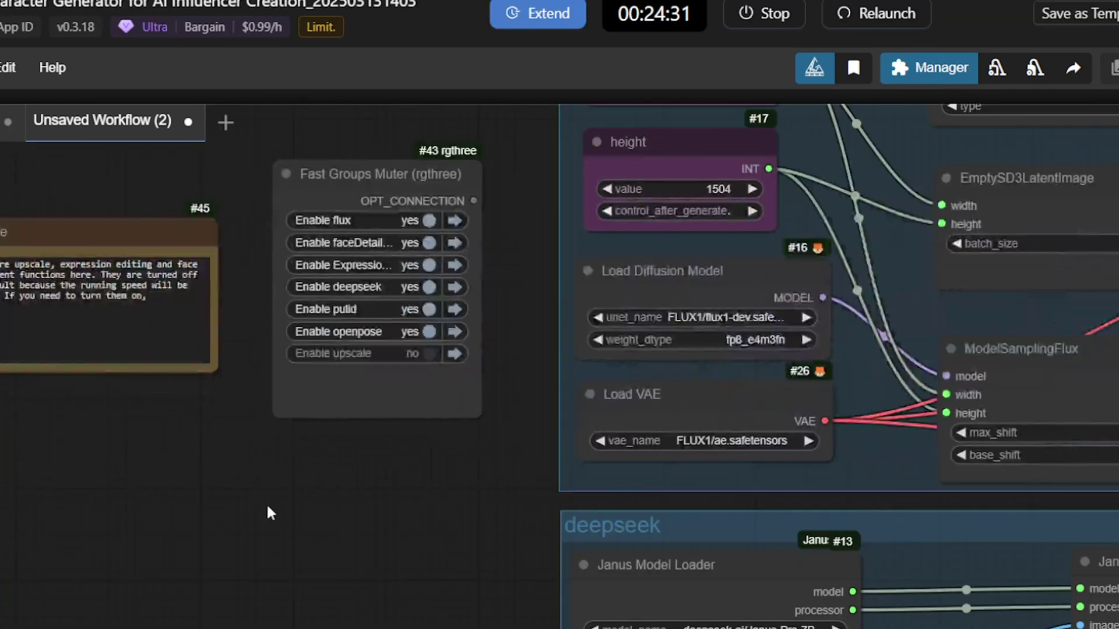
scroll(279, 512, "up", 2)
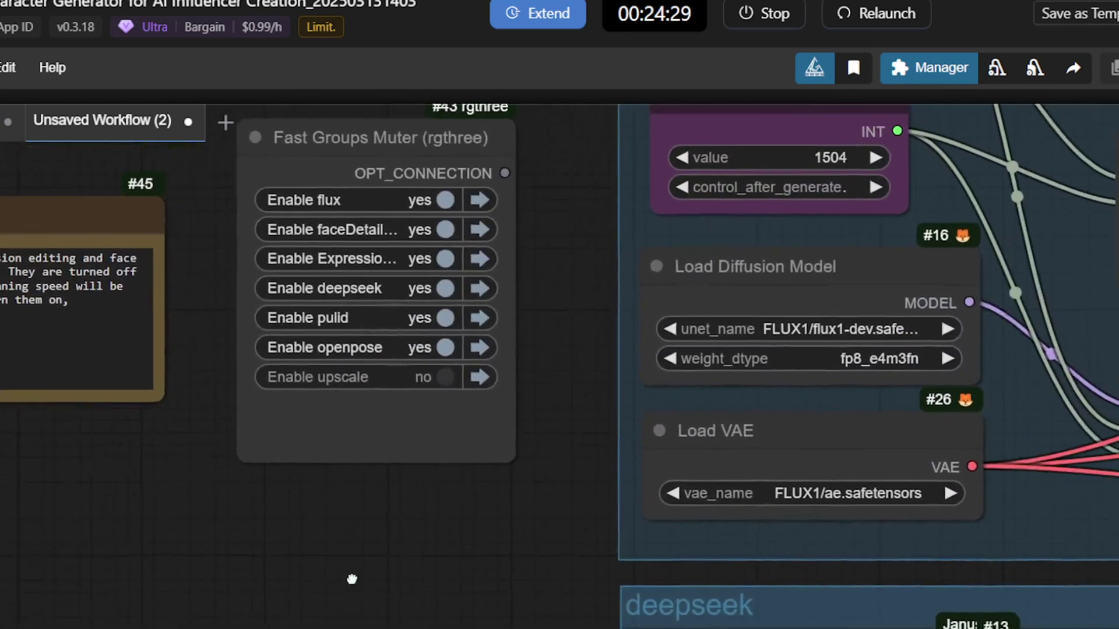
Disable the Expression Editor group and queue the workflow to generate the reference image's text description.
left_click_drag(352, 579, 347, 584)
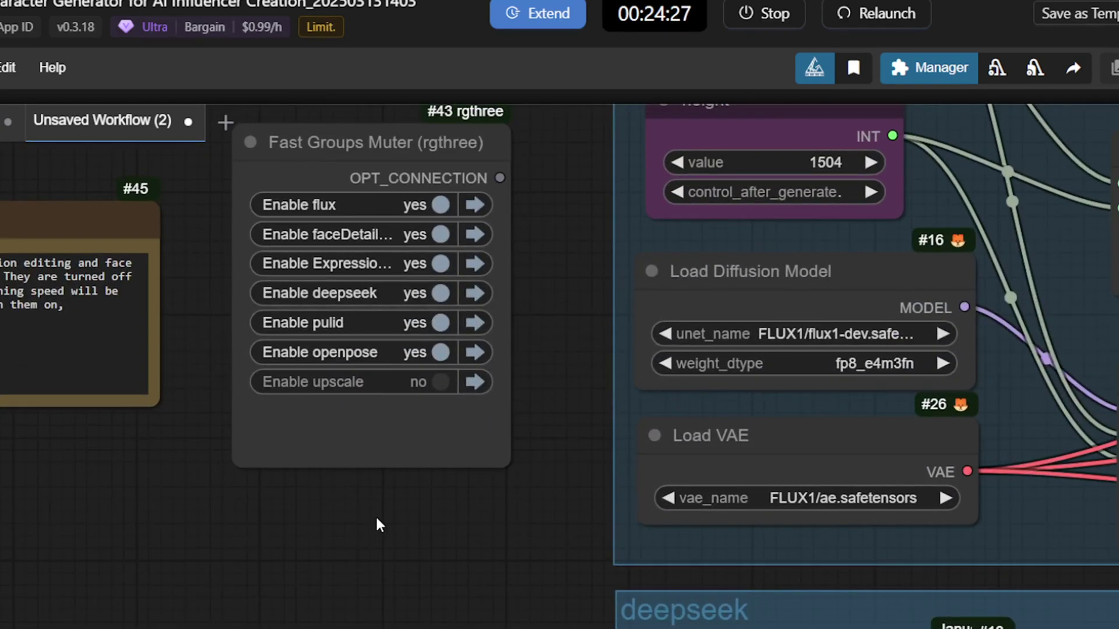
left_click(386, 268)
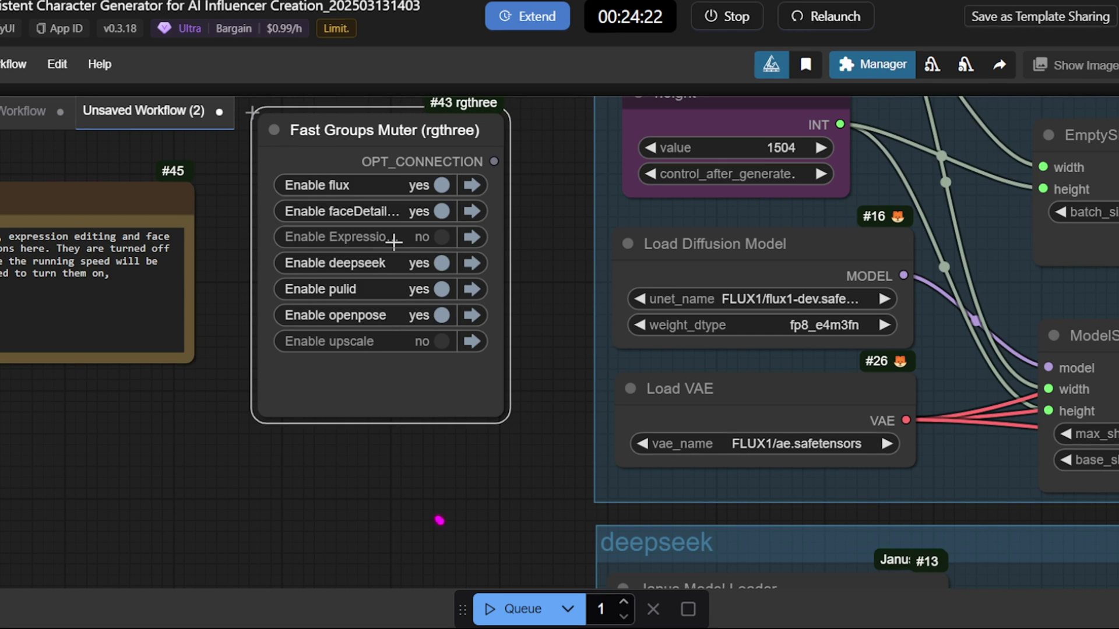
left_click(507, 609)
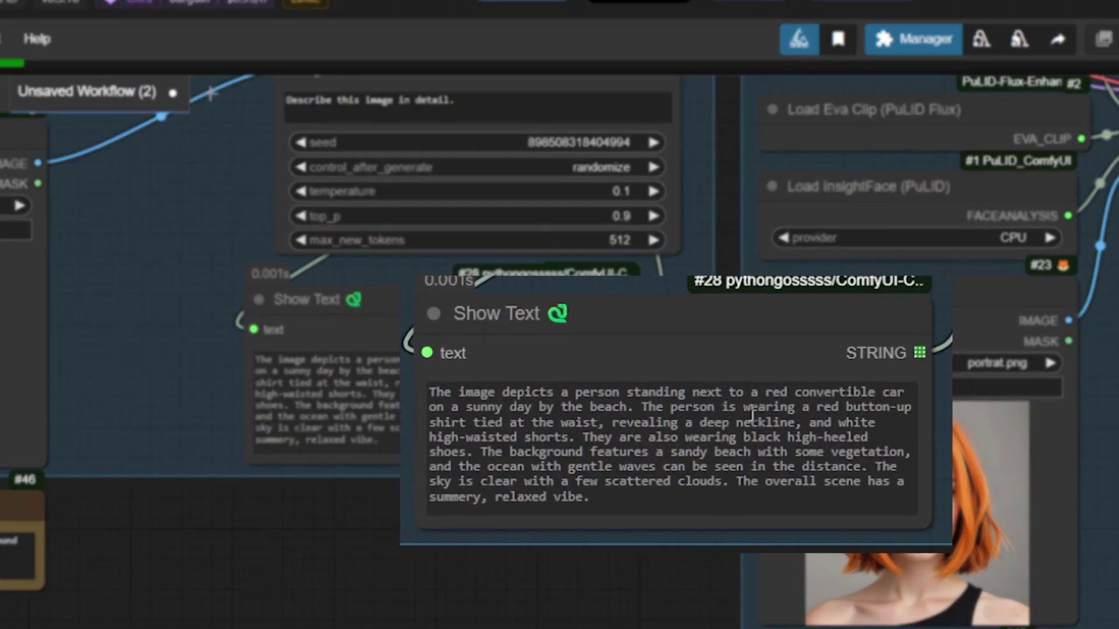
left_click(662, 430)
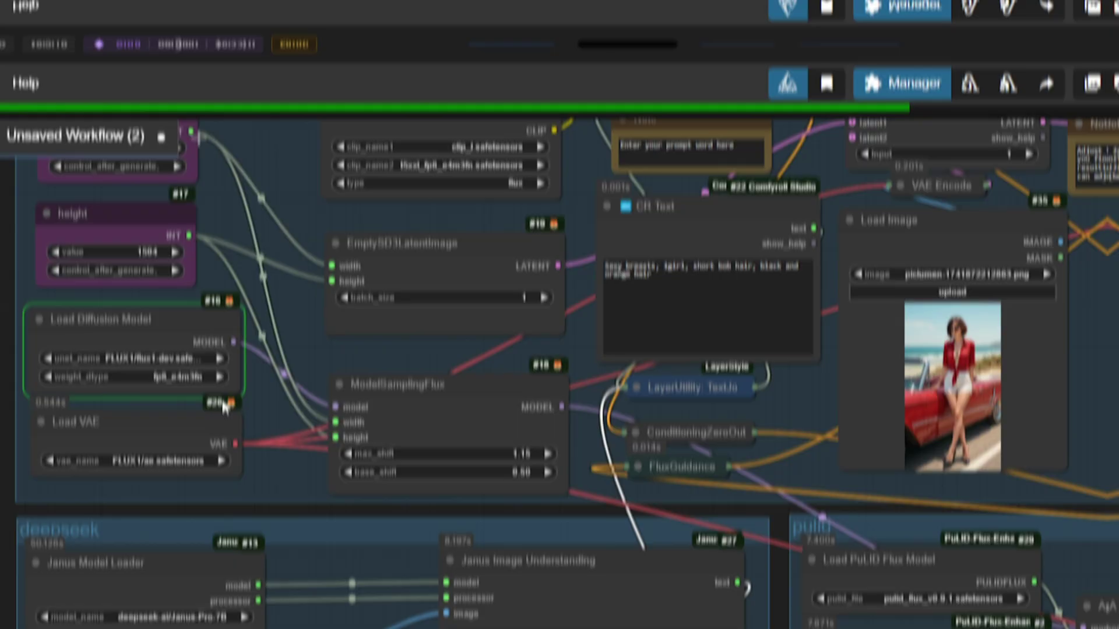
Scroll across KSampler, Save Image and FaceDetailer preview to inspect the finished woman-by-convertible image.
scroll(536, 465, "right", 10)
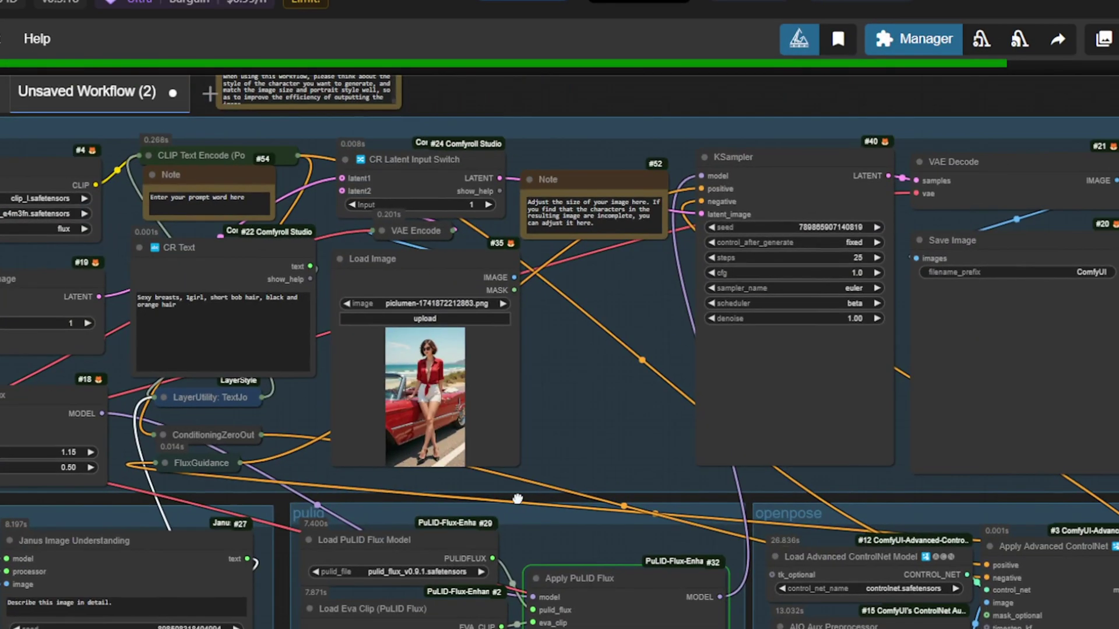
scroll(806, 501, "right", 5)
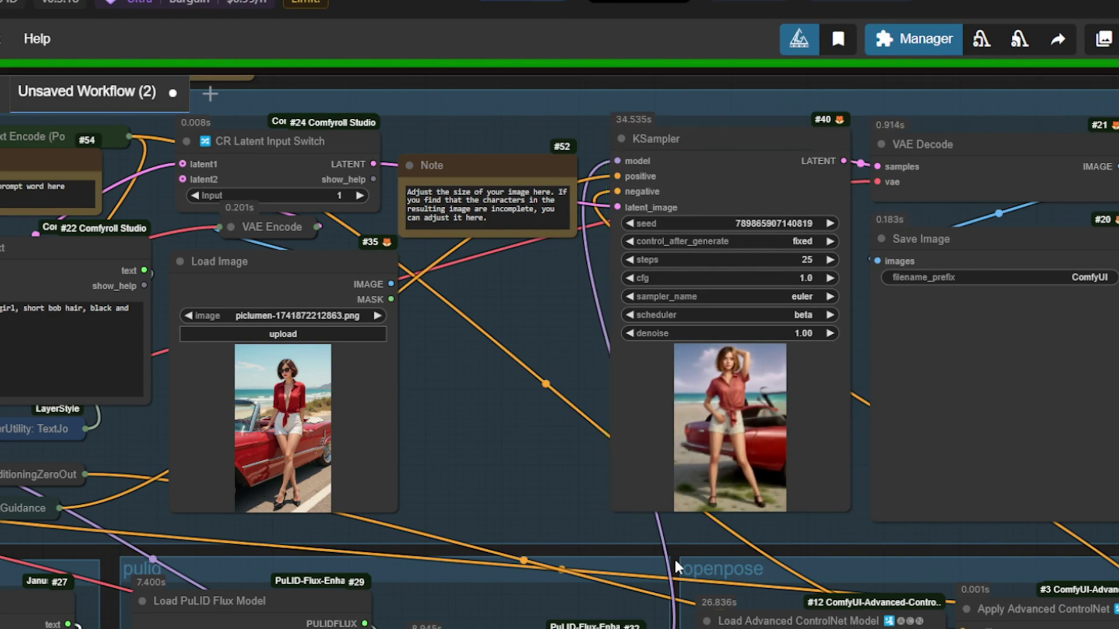
scroll(674, 557, "right", 5)
scroll(784, 494, "up", 2)
scroll(784, 494, "up", 2)
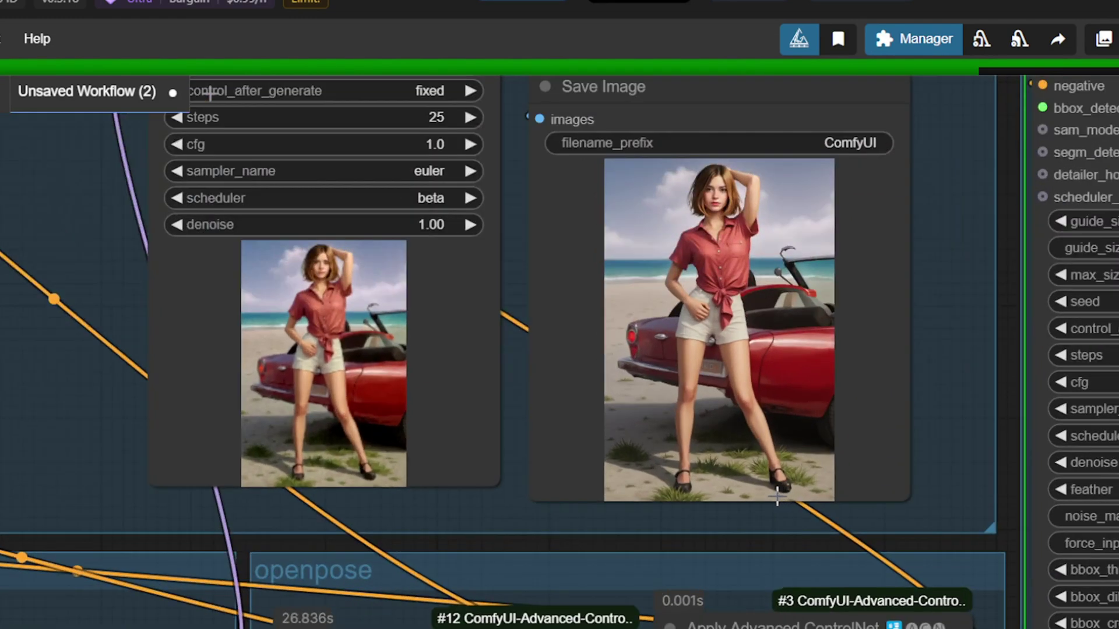
scroll(604, 368, "down", 4)
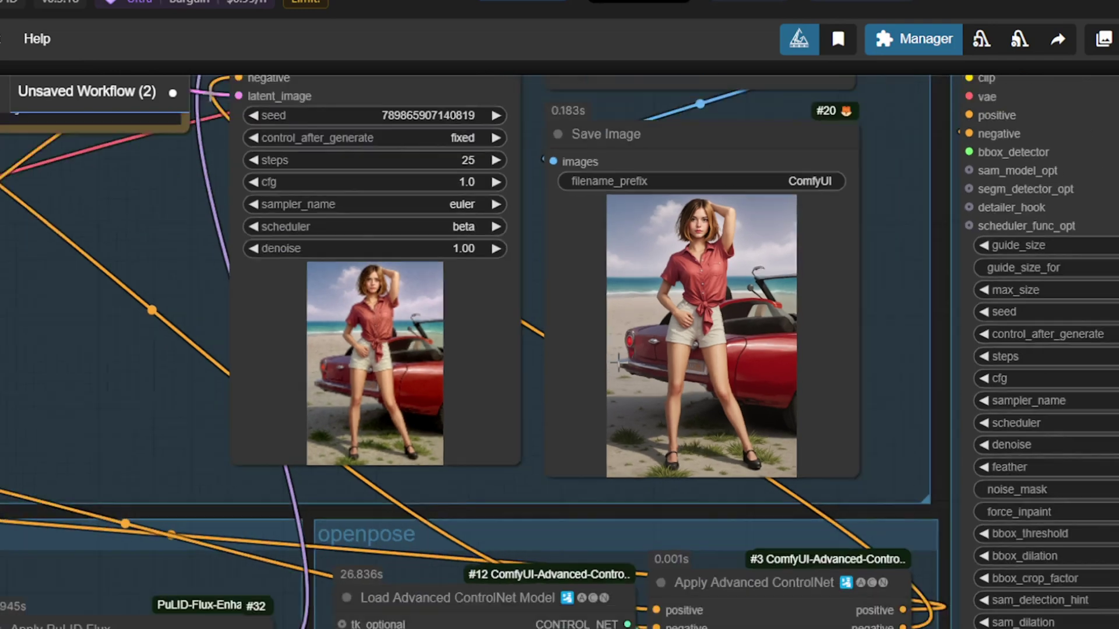
scroll(787, 518, "right", 6)
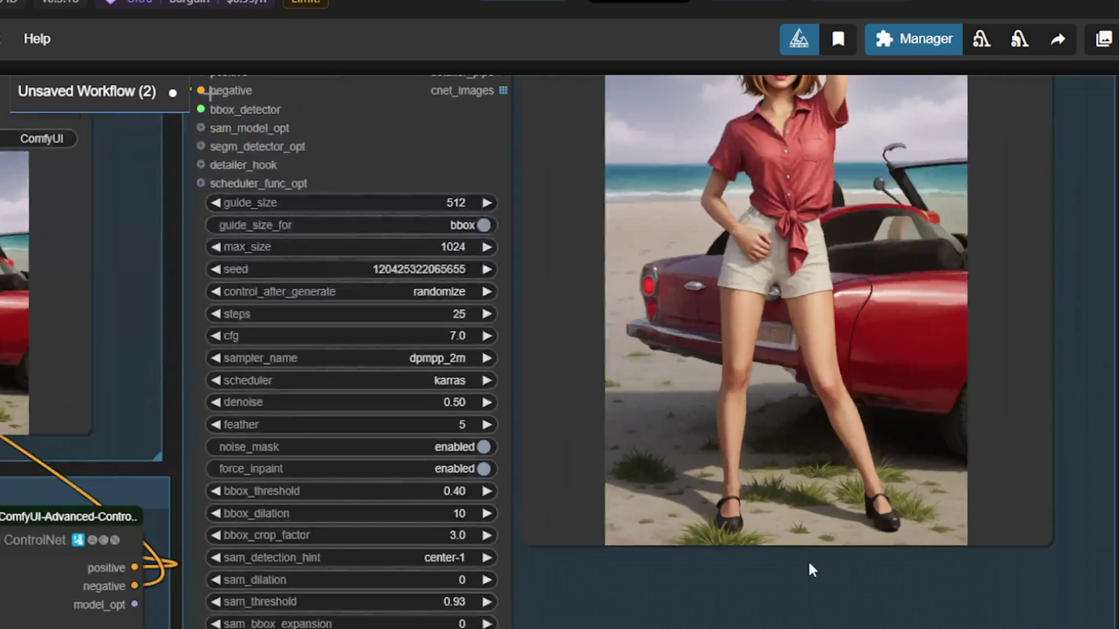
Copy the face-detailed image from the FaceDetailer Preview Image node.
right_click(763, 367)
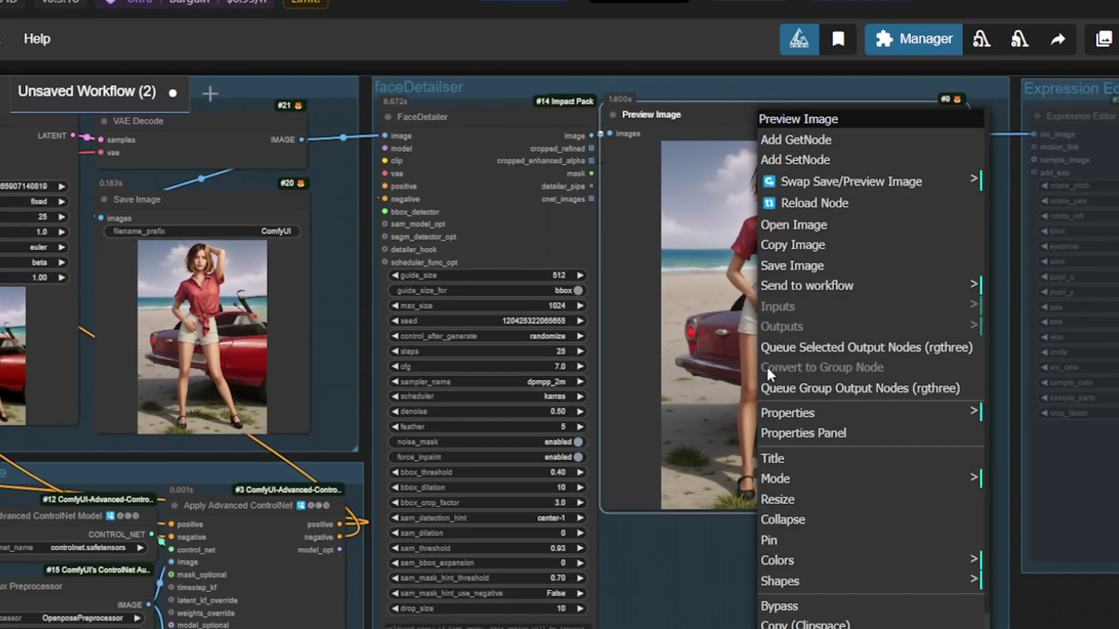
left_click(792, 266)
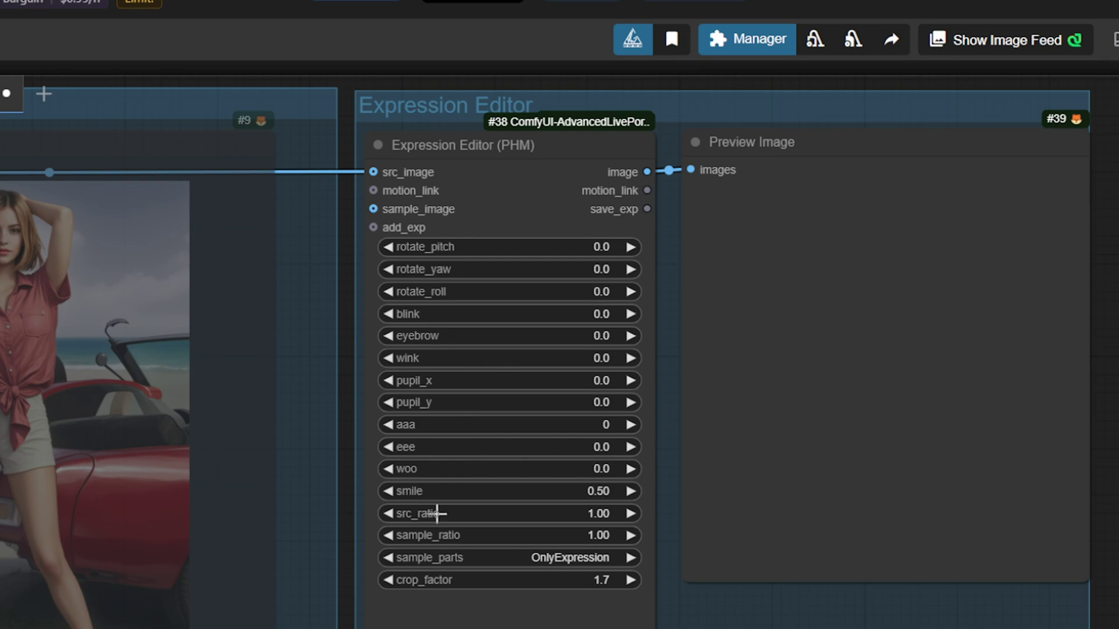
scroll(382, 507, "up", 2)
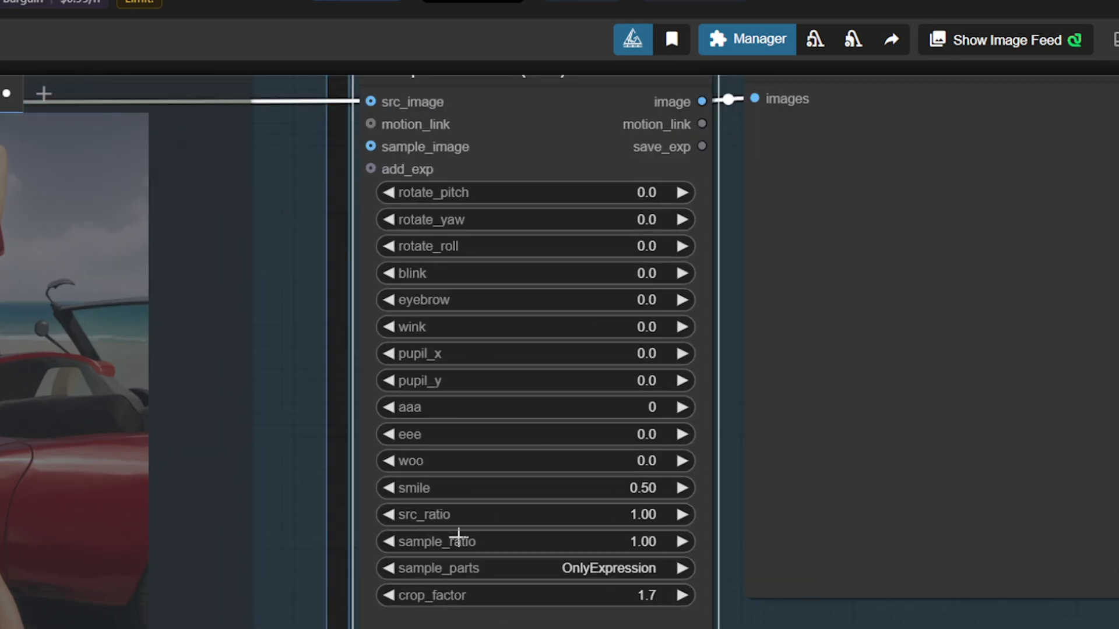
Set the Expression Editor smile to 0.6 and paste the image into the upscale Load Image node.
left_click(460, 488)
left_click(459, 507)
left_click(463, 495)
type("0.6")
key("Return")
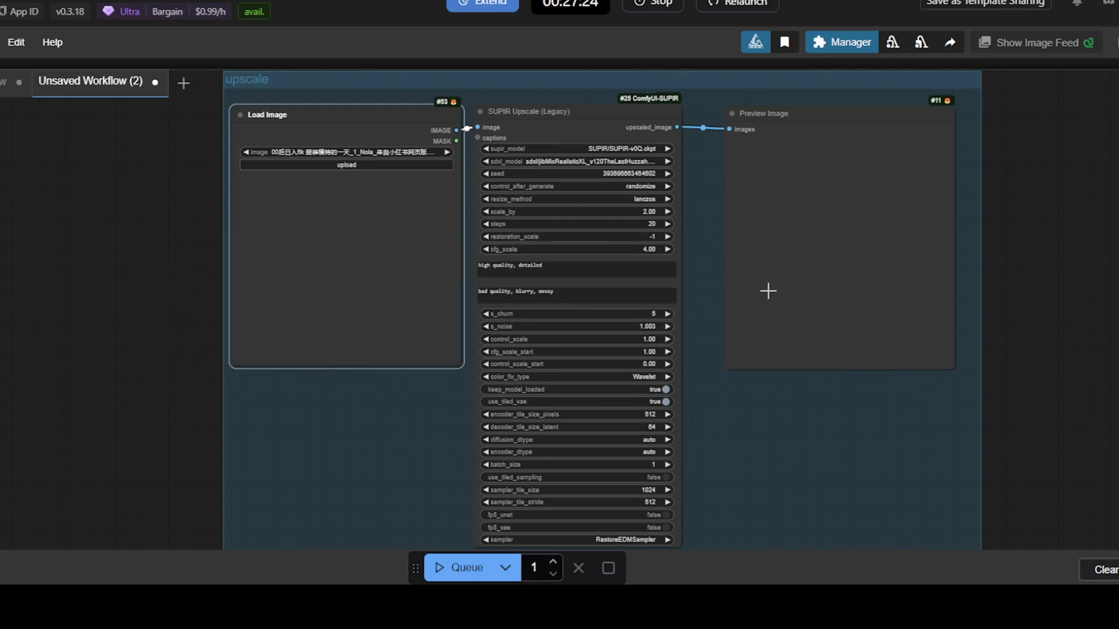
key("ctrl+v")
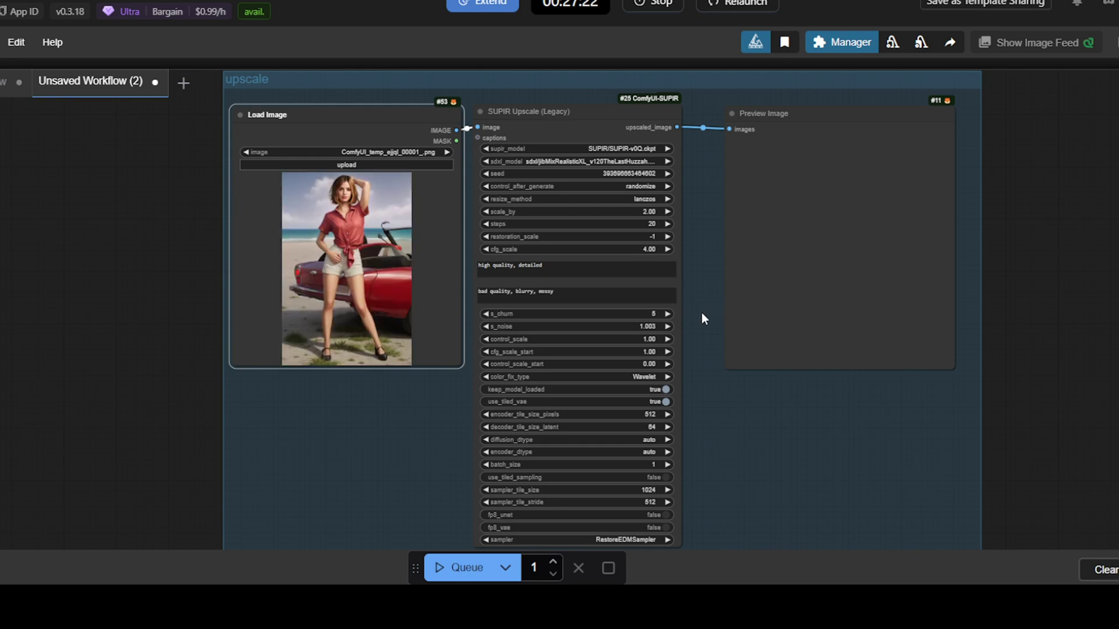